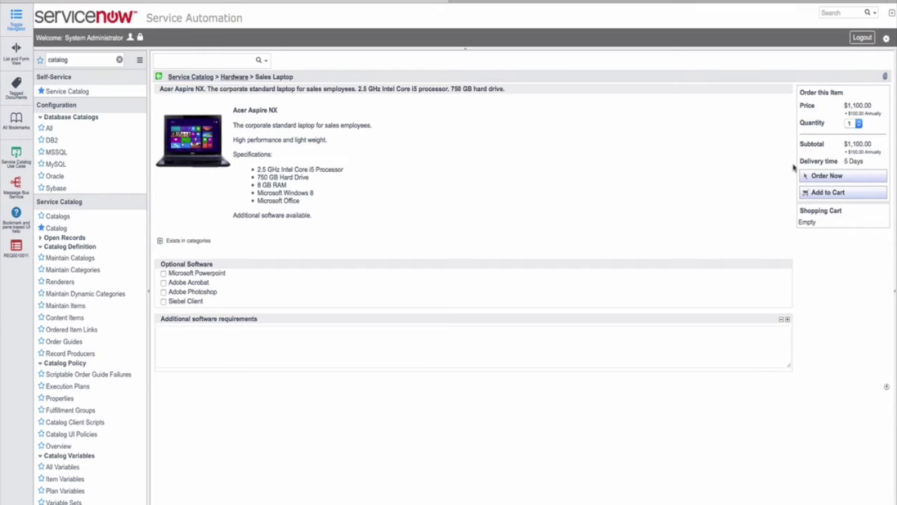
Order one Acer Aspire NX sales laptop and expand the stage details on the submitted order.
click(819, 178)
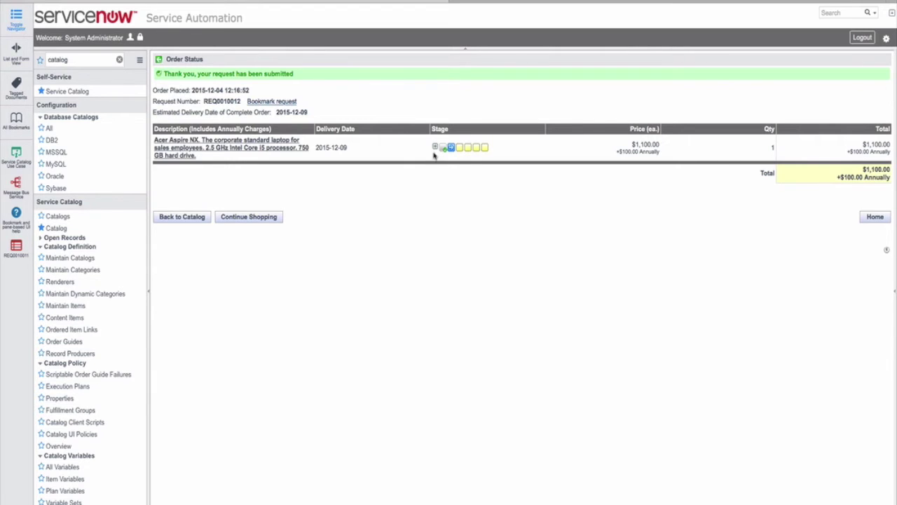
click(435, 146)
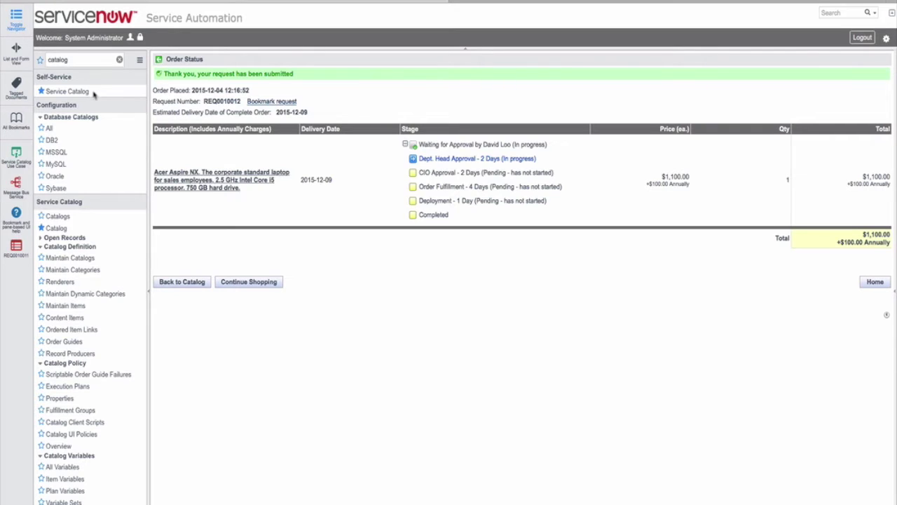
Filter the navigator for "requested", open the newest laptop request from the Requests list, and expand its item's stages.
double_click(76, 61)
text(requested)
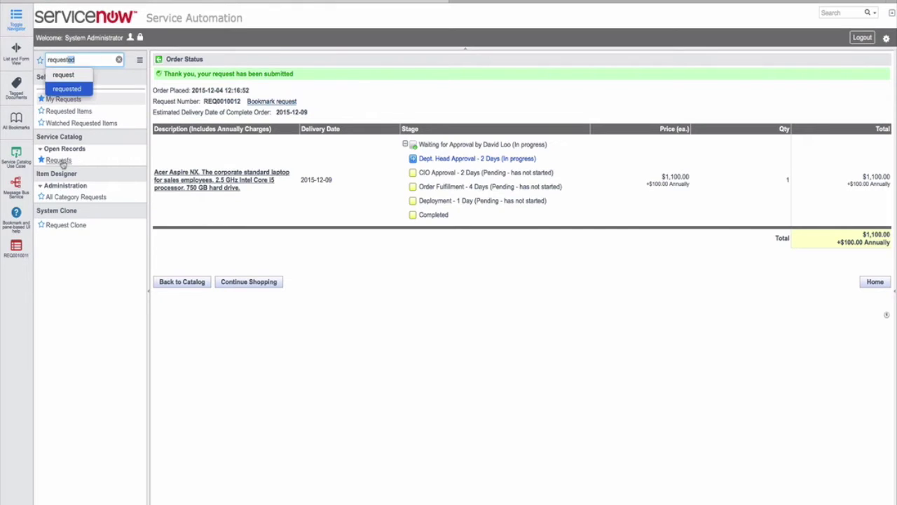
click(60, 160)
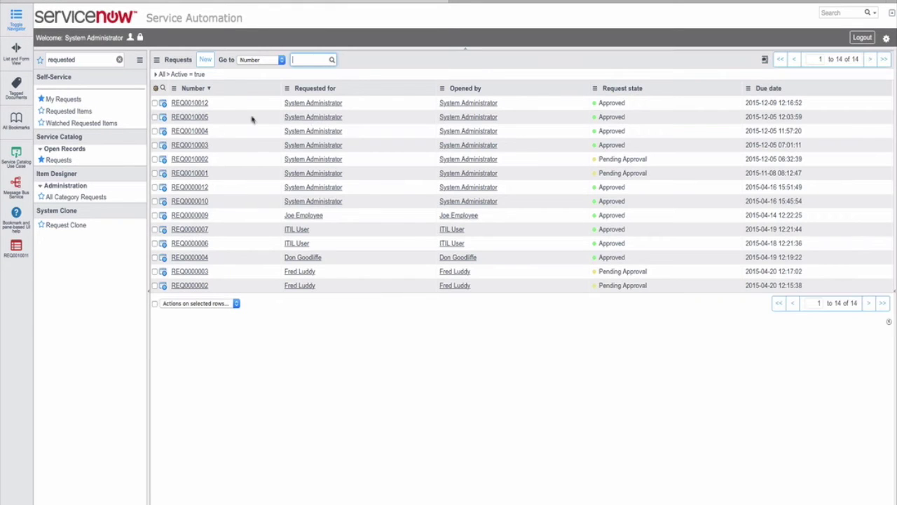
click(199, 103)
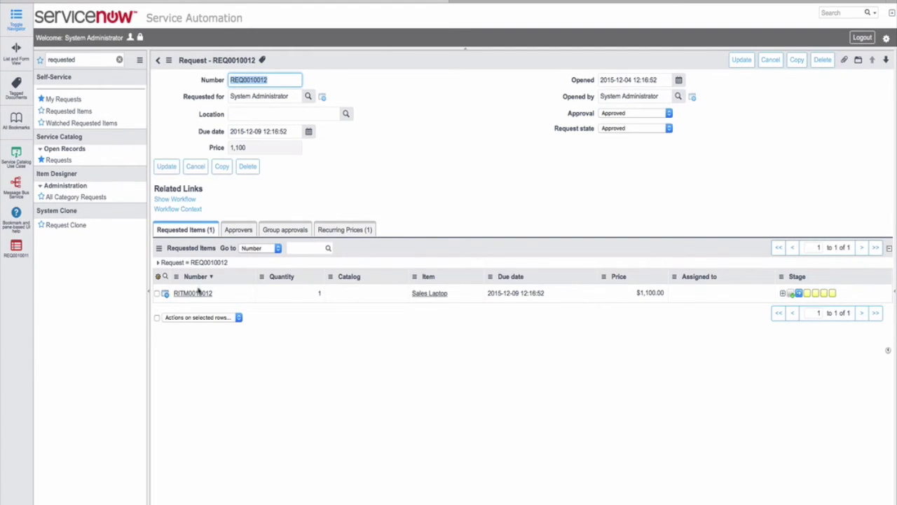
click(783, 293)
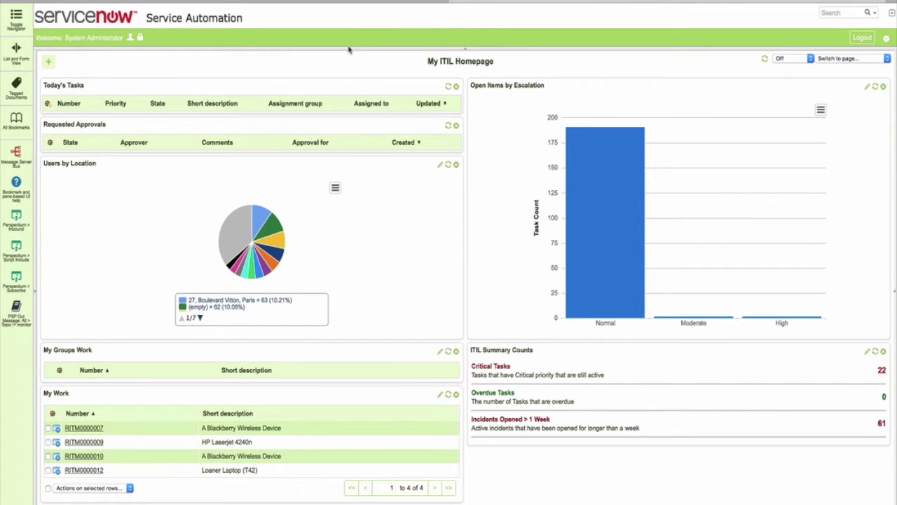
In the green ServiceNow instance, refresh Requested Approvals, preview the department head's approval for the laptop, and approve it.
click(448, 127)
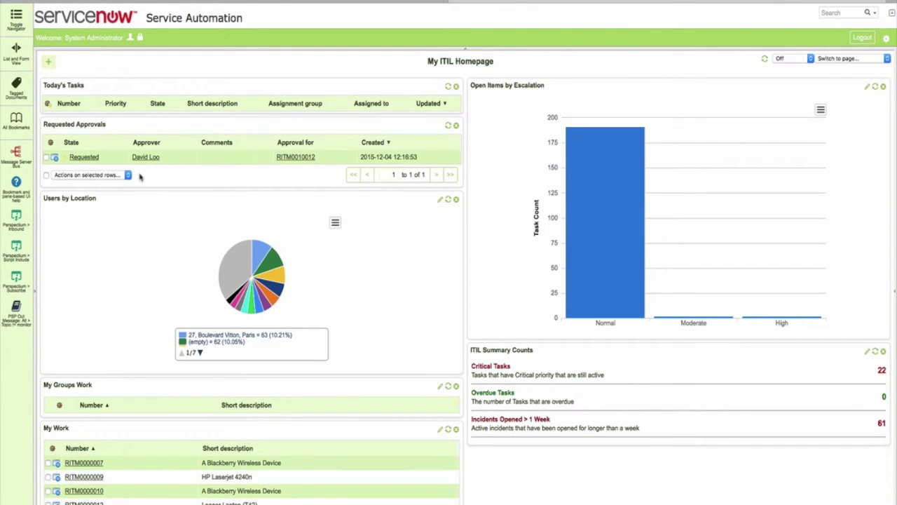
mouse_move(55, 160)
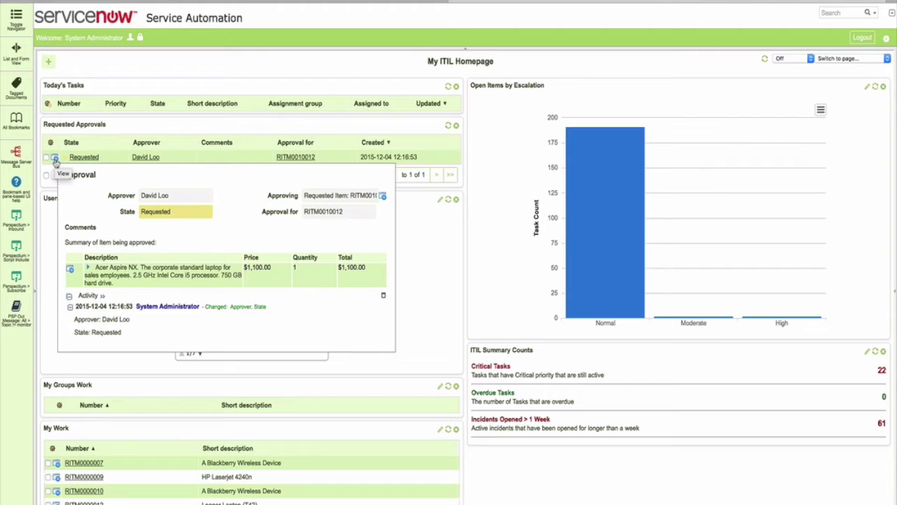
right_click(90, 161)
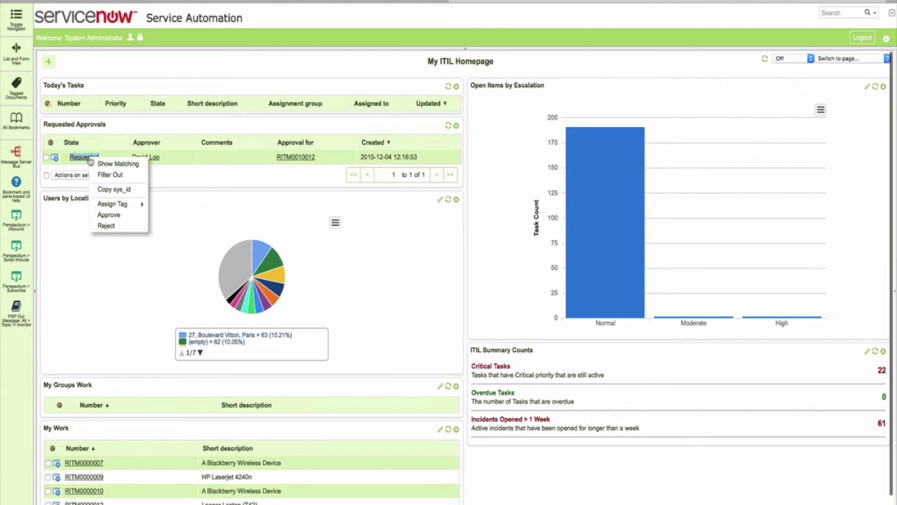
click(106, 219)
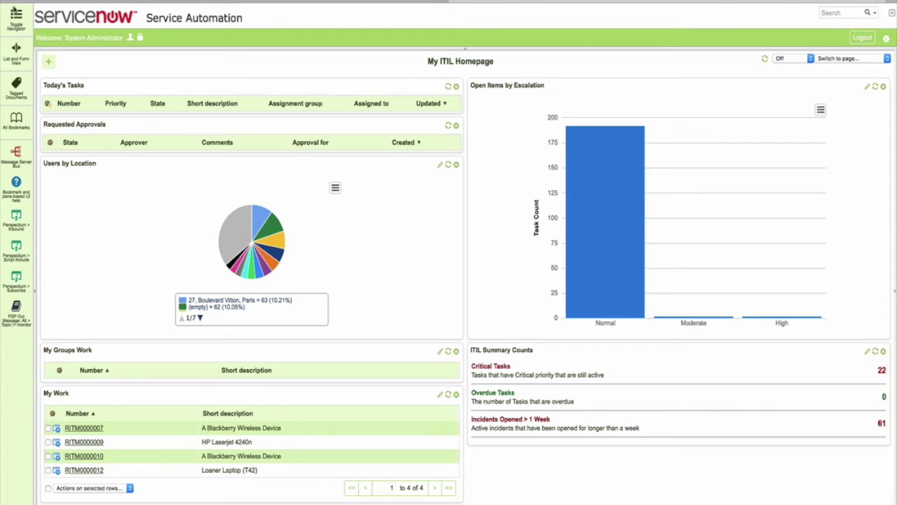
Inspect the sysapproval_approver.update replicator message in Perspectium's outbound messages, and return to the ITIL homepage with the navigator filter cleared.
click(16, 21)
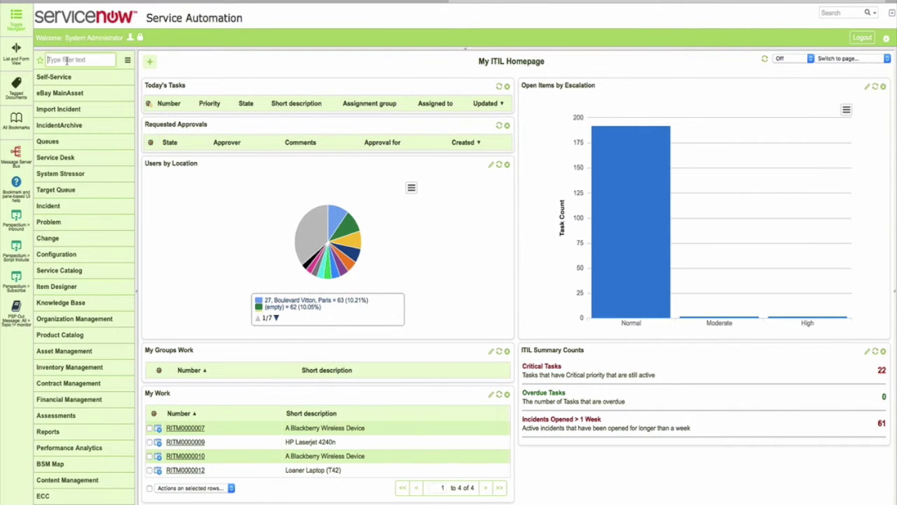
click(66, 61)
text(perspectium)
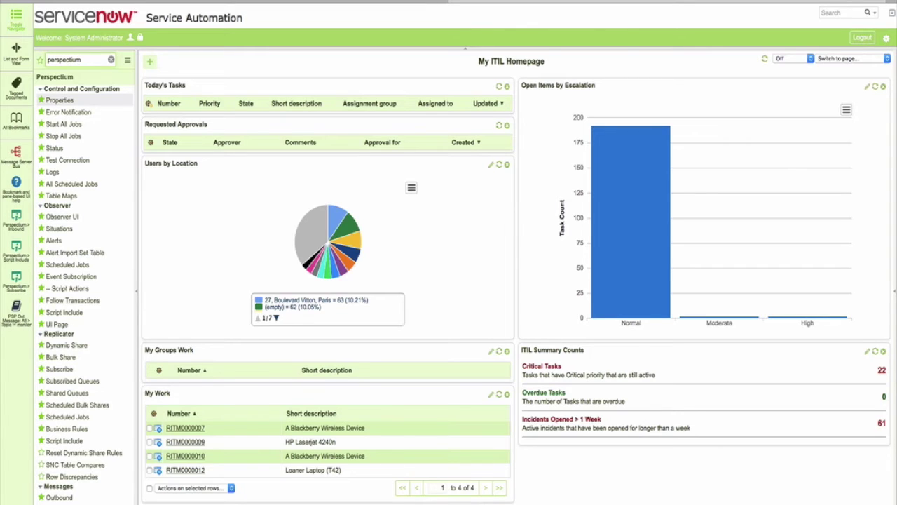
click(59, 497)
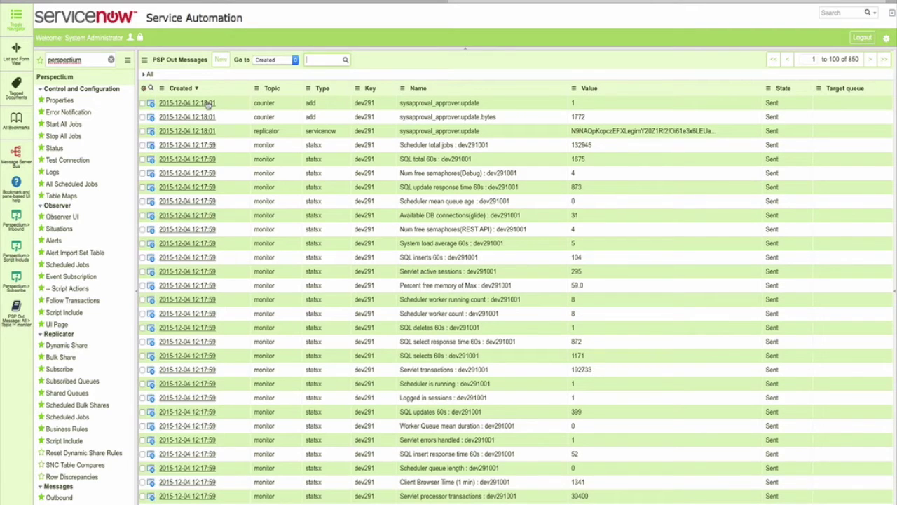
click(197, 132)
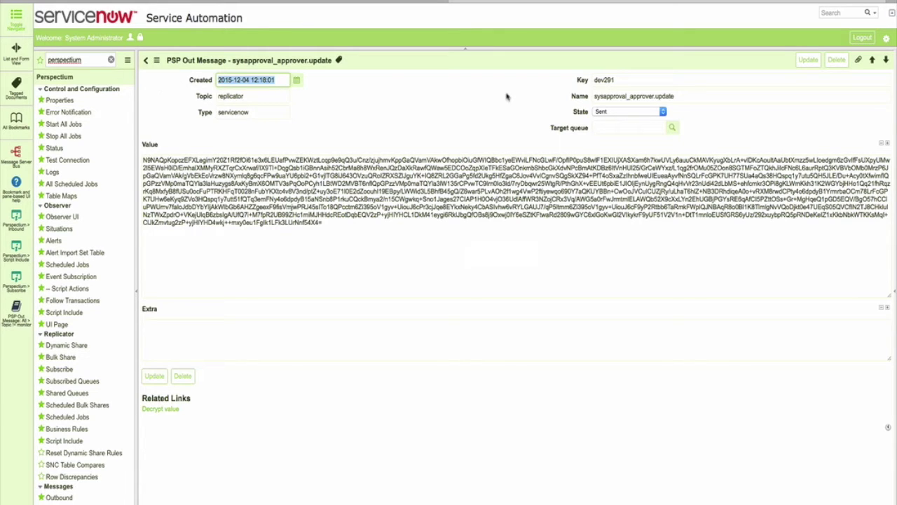
click(886, 39)
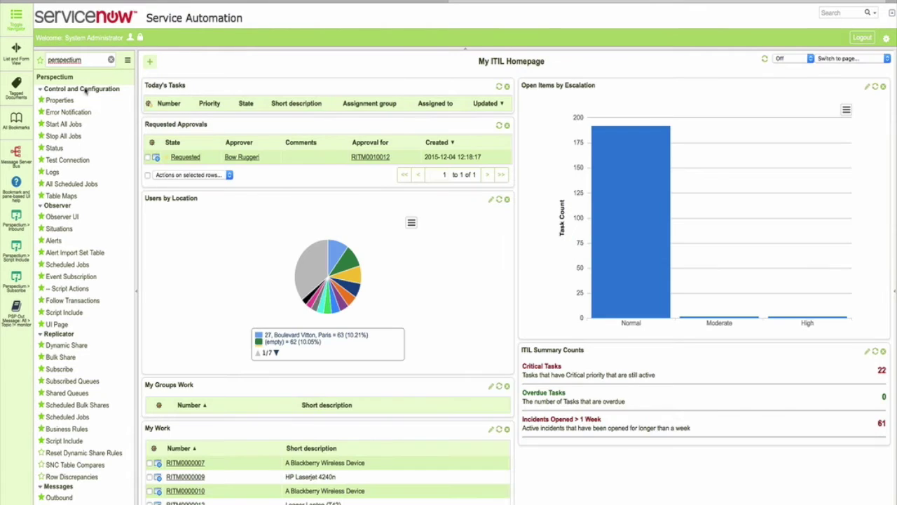
click(111, 62)
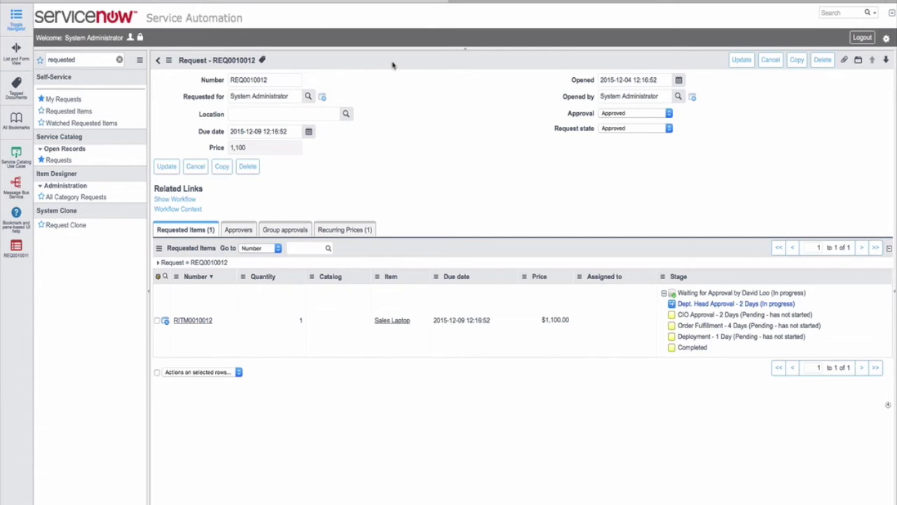
In the ordering instance, reload the laptop request to check its item's stages, and show the requested item's workflow.
right_click(394, 59)
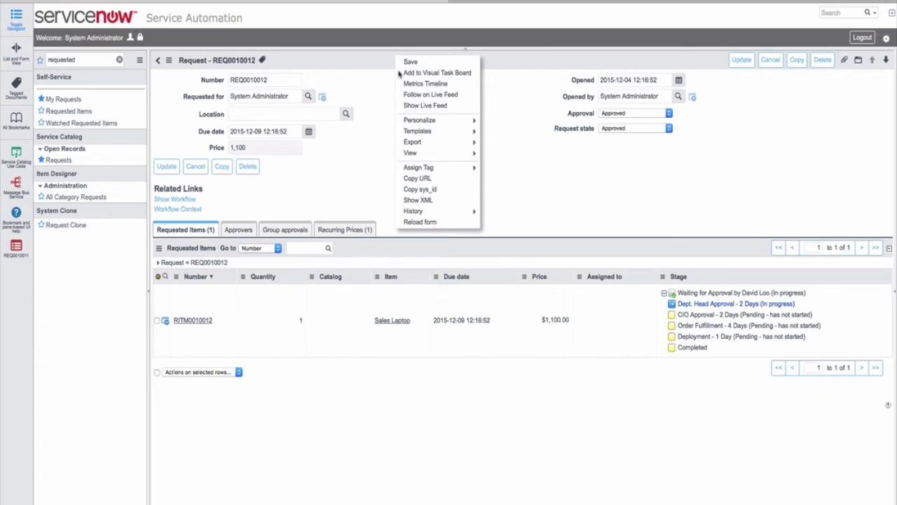
click(420, 222)
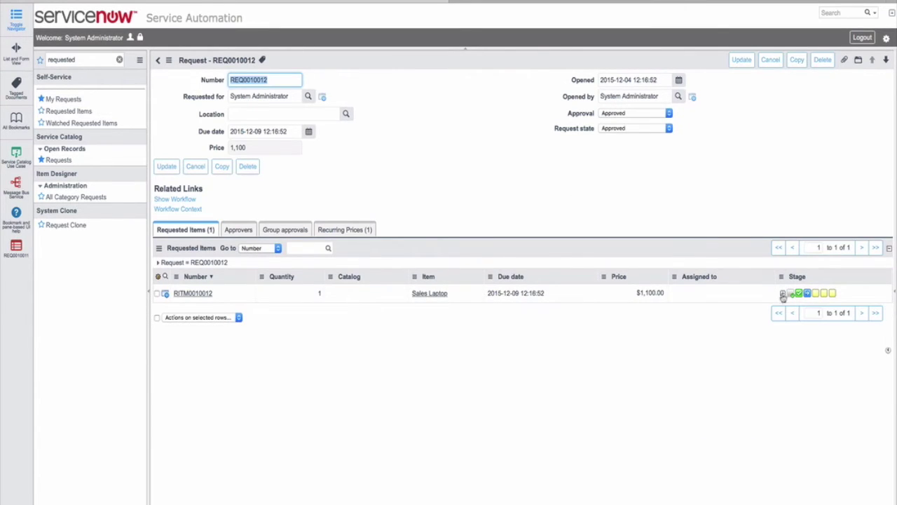
click(782, 293)
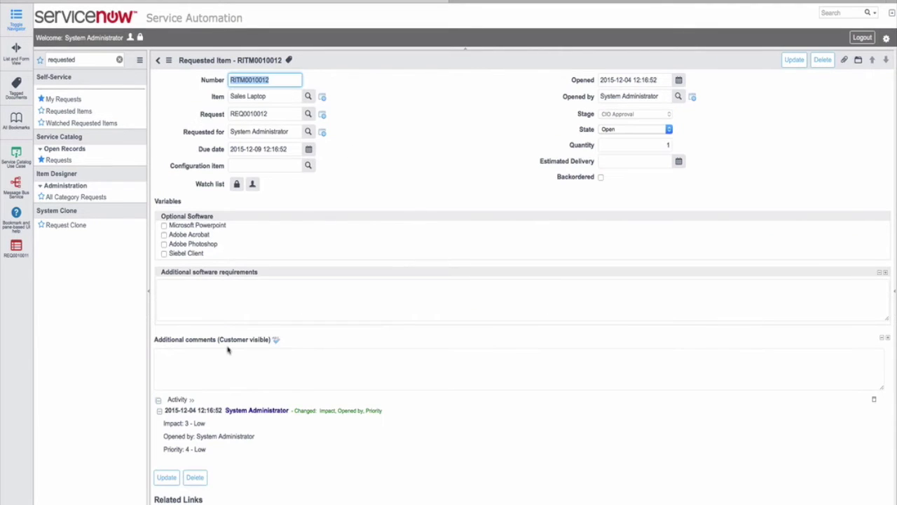
scroll(240, 411, down, 2)
click(180, 465)
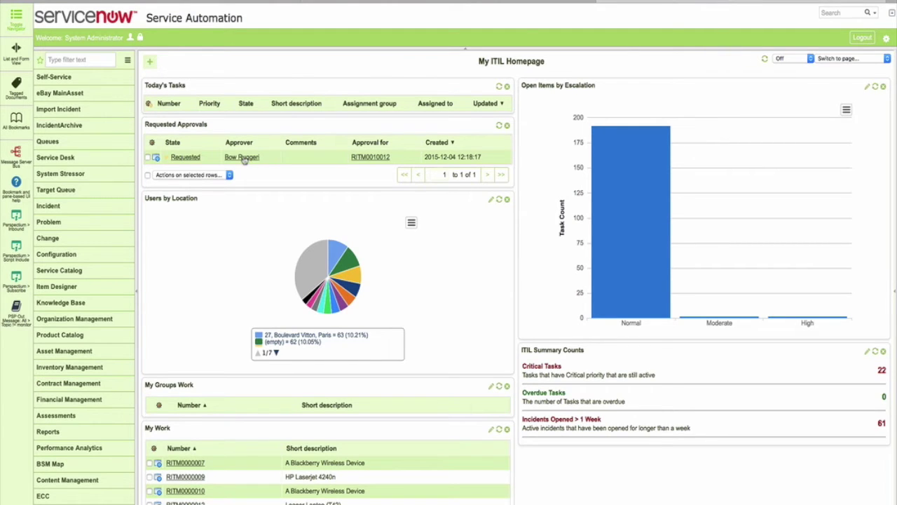
In the green instance, open the requested CIO approval for the laptop and approve it.
click(186, 157)
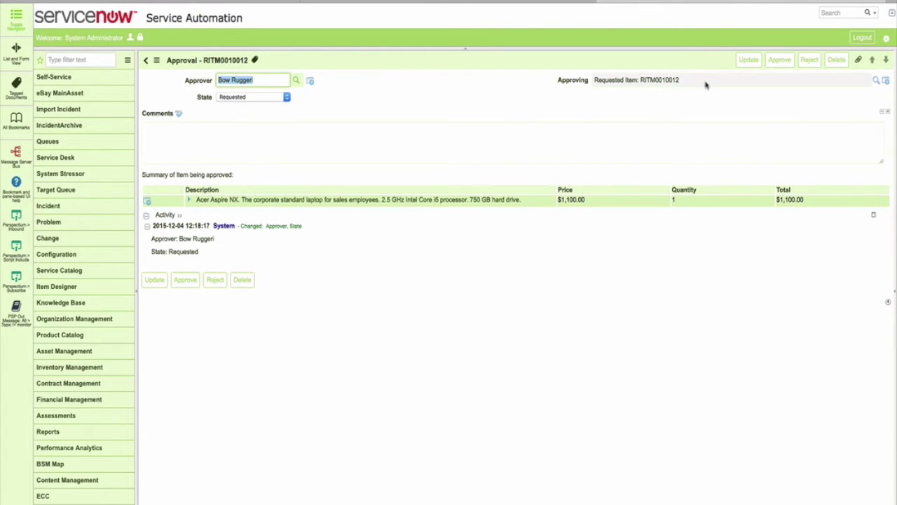
click(782, 61)
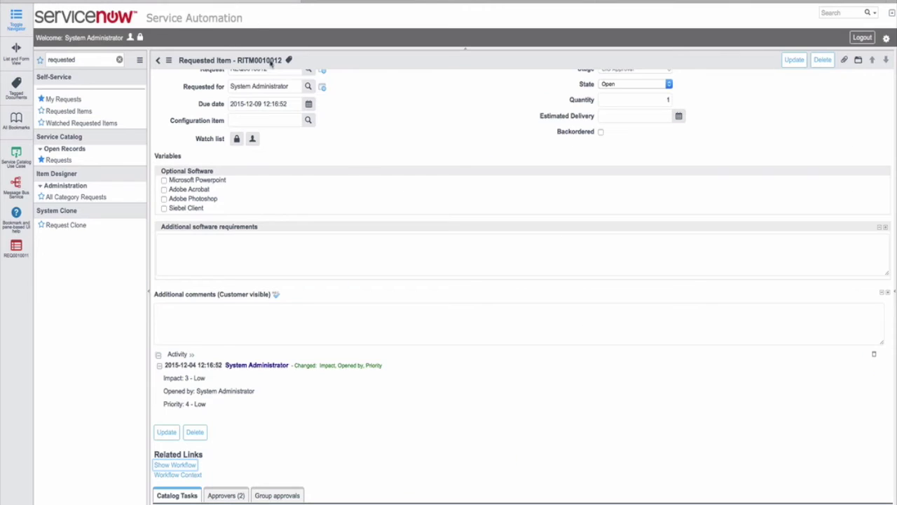
In the ordering instance, clear and hide the navigator, and go back from the requested item to its parent request.
click(120, 60)
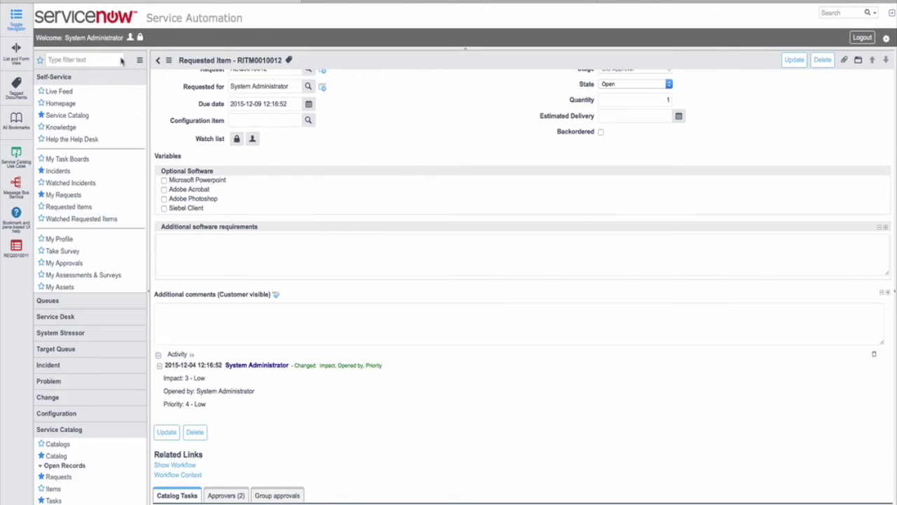
click(16, 17)
scroll(373, 147, up, 2)
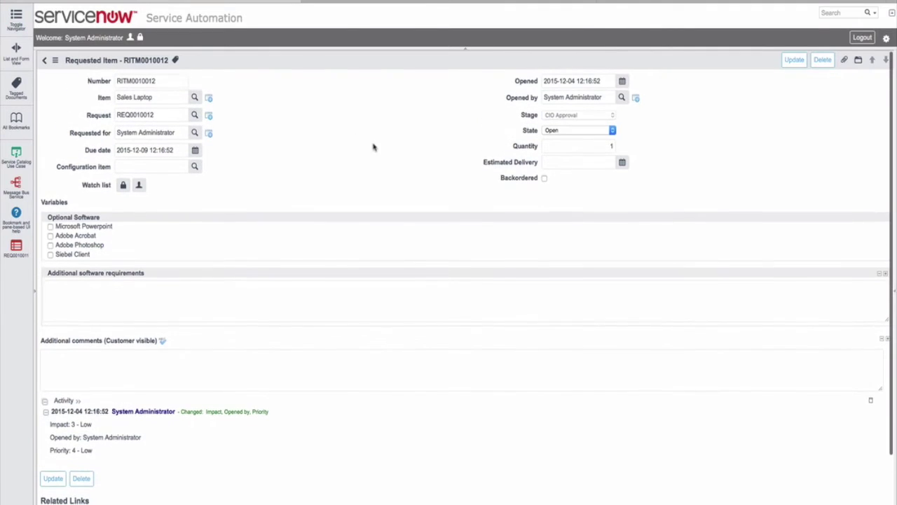
click(44, 62)
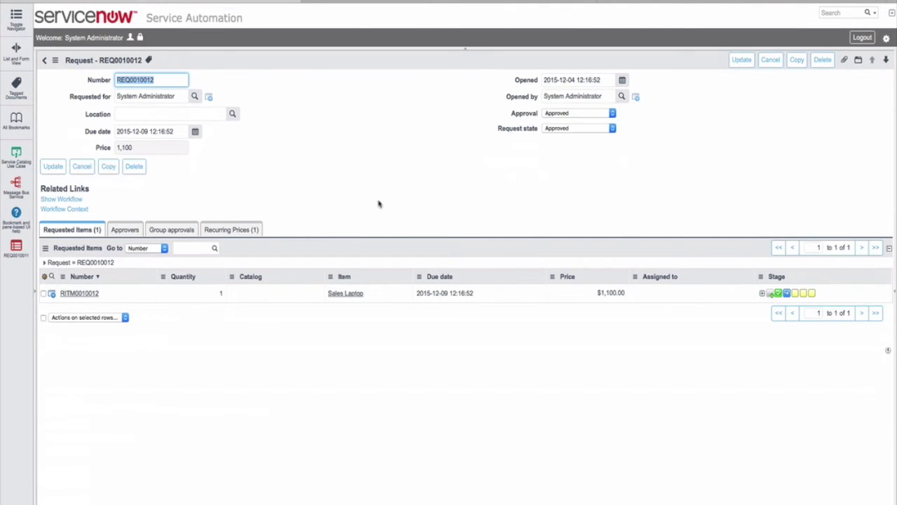
Reload the laptop request to check its item's stages, and refresh the Service Catalog Item Request workflow diagram.
click(414, 64)
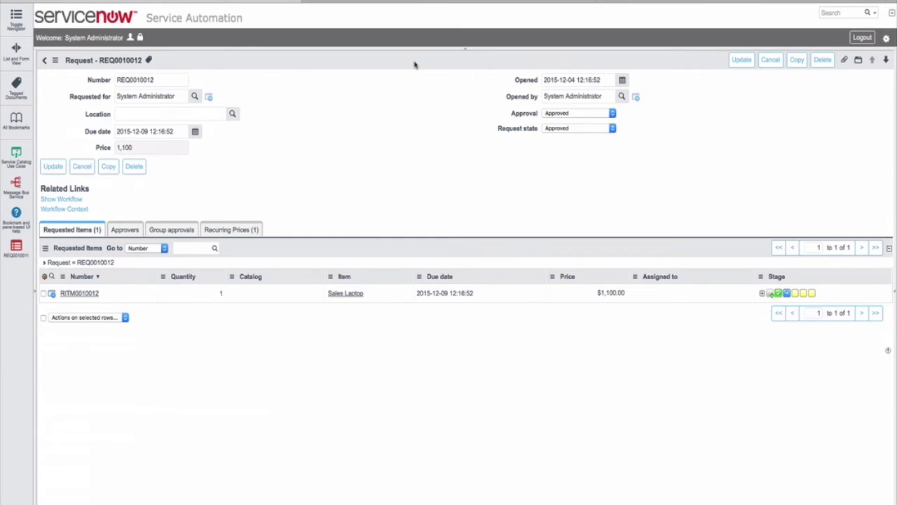
right_click(414, 65)
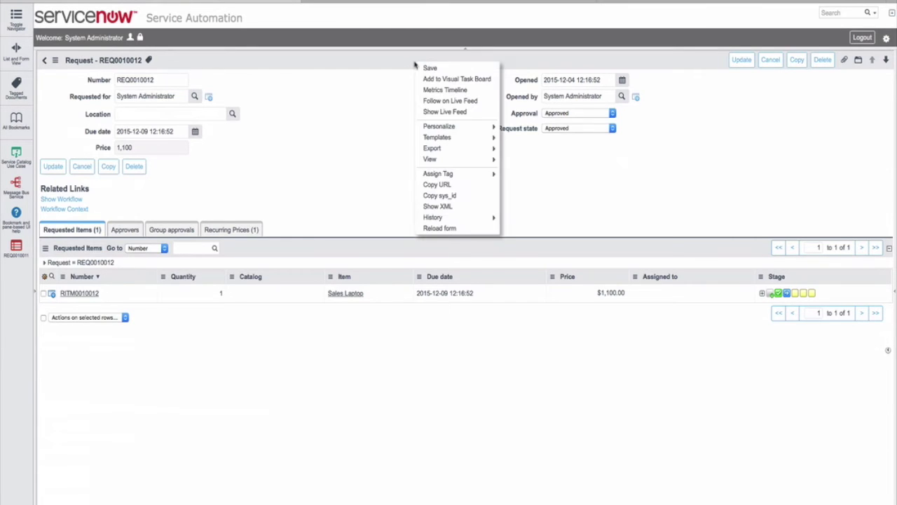
click(442, 229)
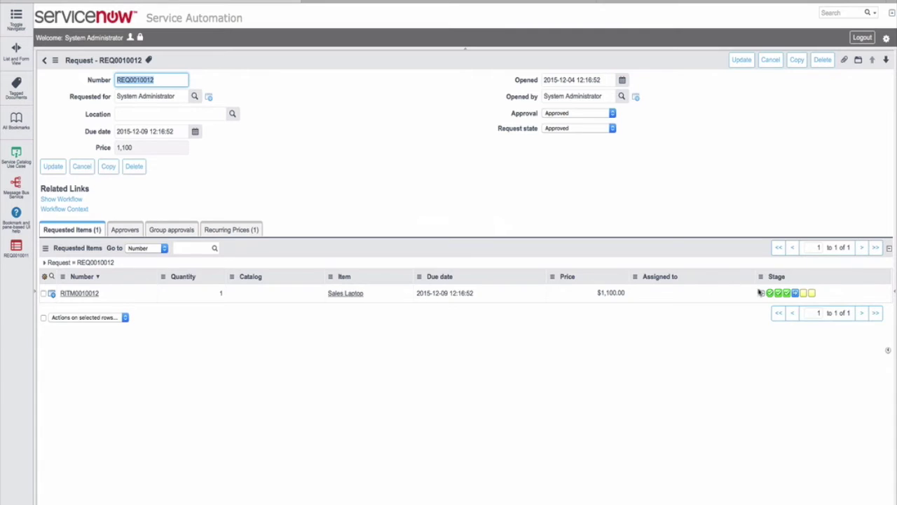
click(763, 294)
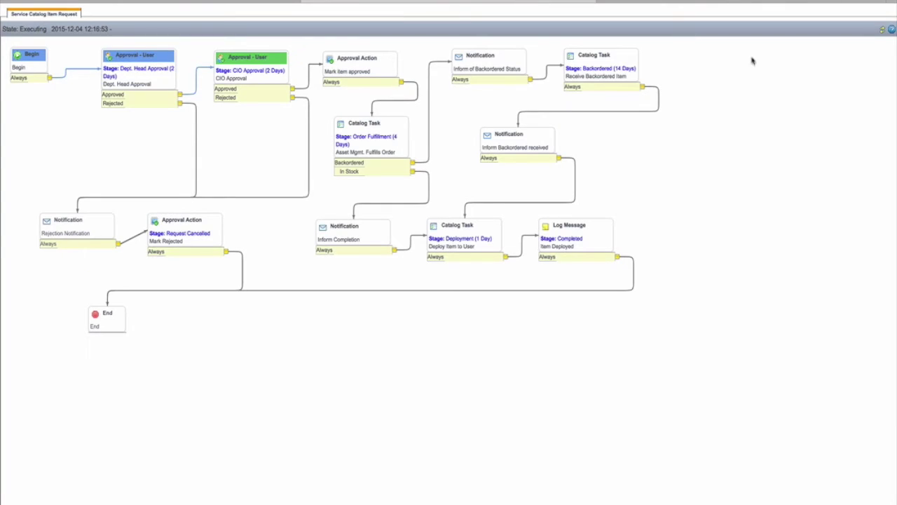
click(882, 30)
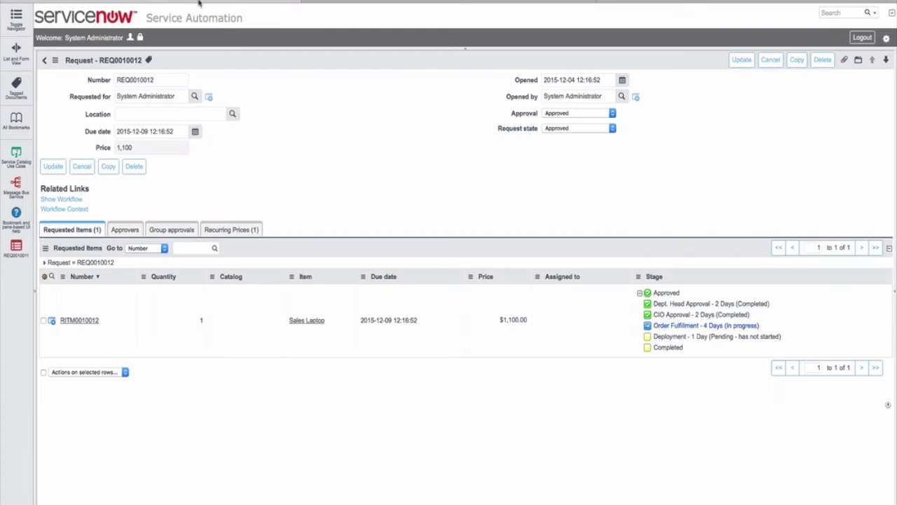
Open the laptop's requested item from the request and examine its catalog tasks.
click(79, 322)
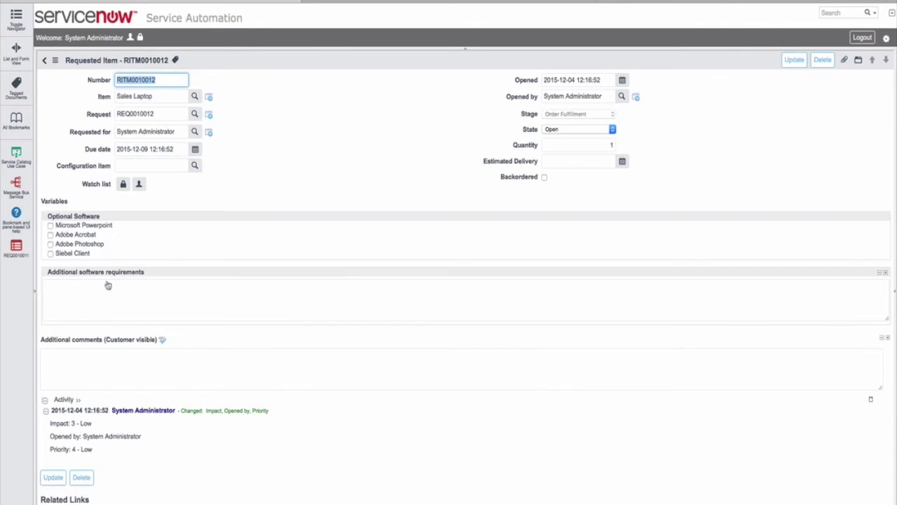
scroll(190, 308, down, 5)
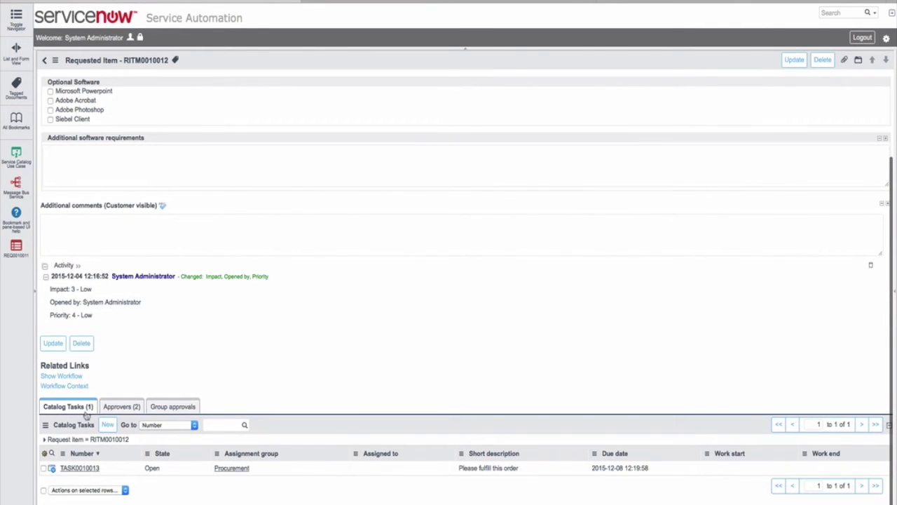
scroll(266, 366, down, 1)
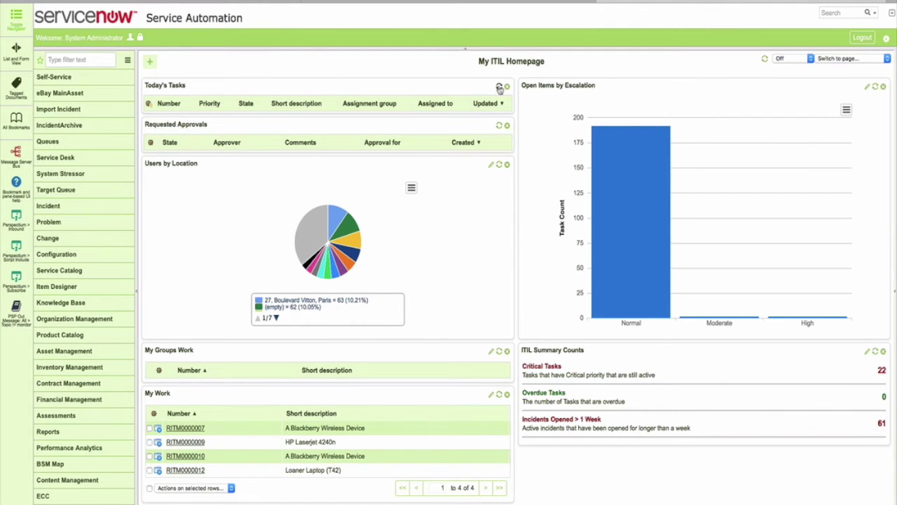
In the green instance, refresh Today's Tasks and open the Procurement task "Please fulfill this order".
click(499, 87)
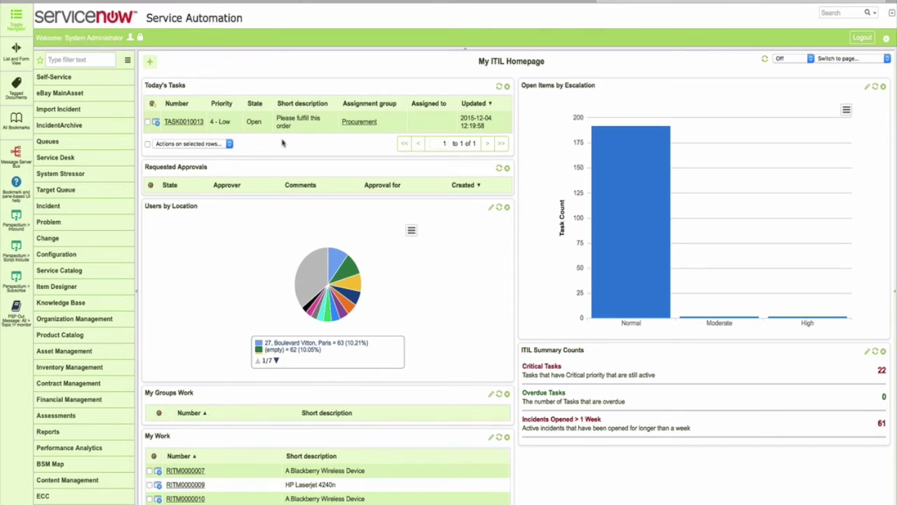
click(185, 122)
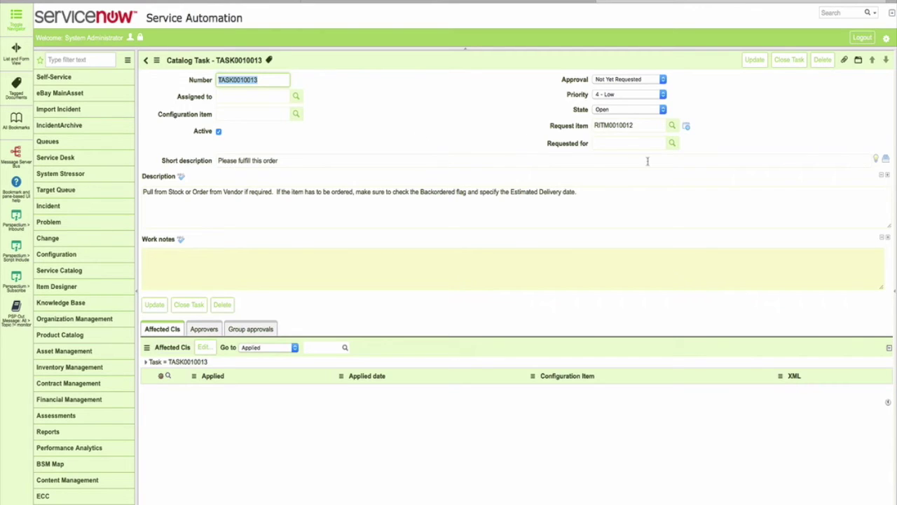
Close the catalog task "Please fulfill this order" as done, and hide the navigator in the green instance.
click(792, 61)
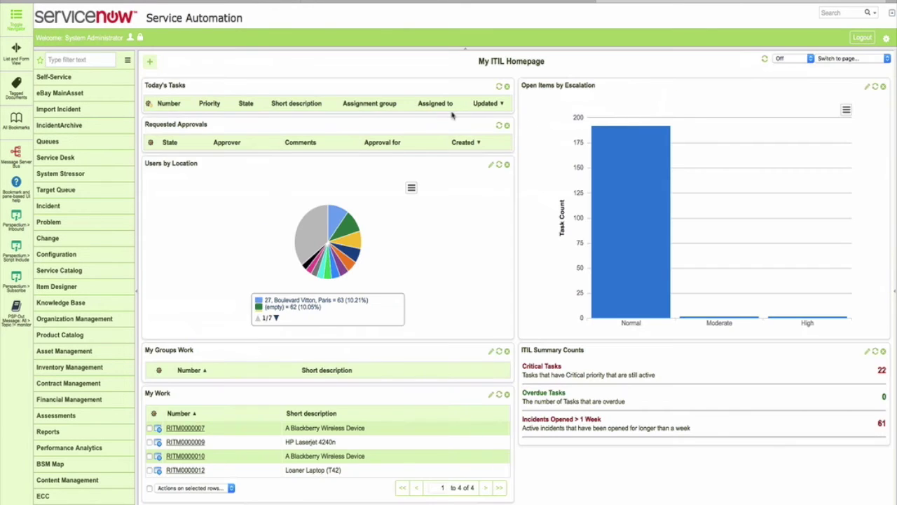
click(16, 20)
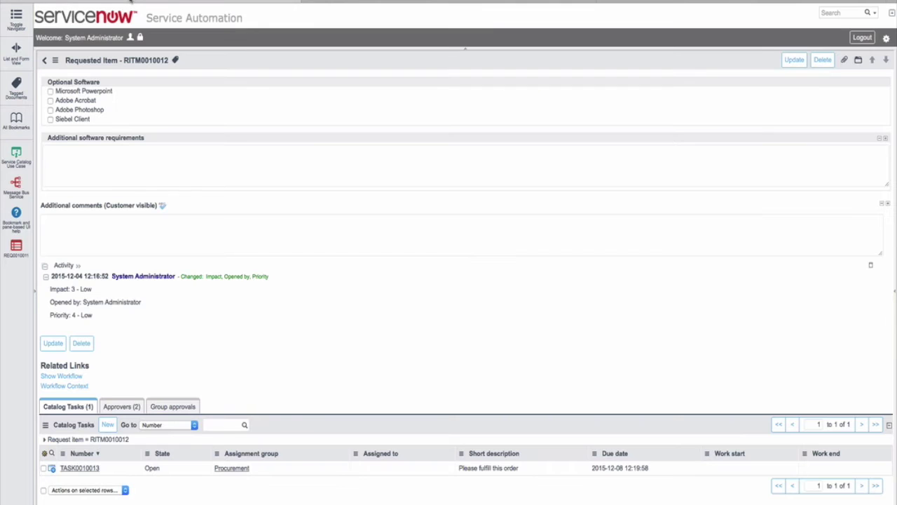
In the ordering instance, return from the requested item to its parent request and expand the laptop's stages.
scroll(225, 184, up, 2)
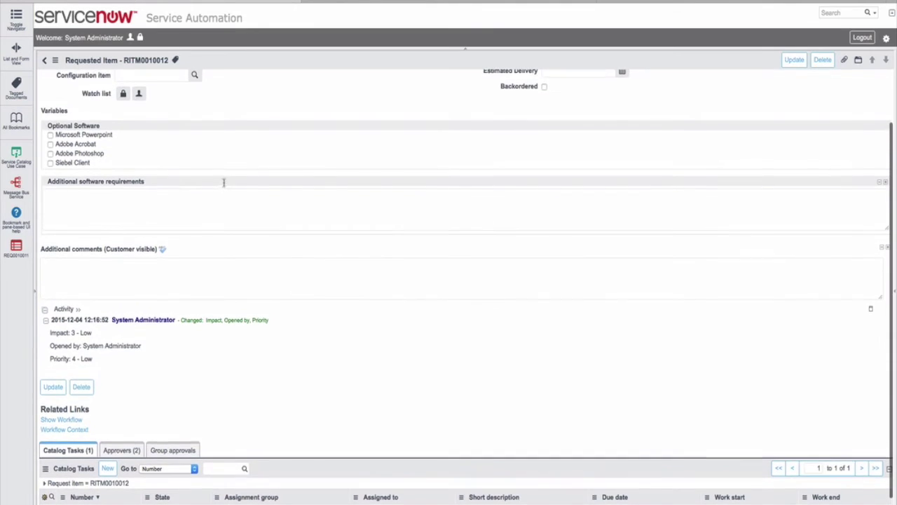
scroll(224, 183, up, 4)
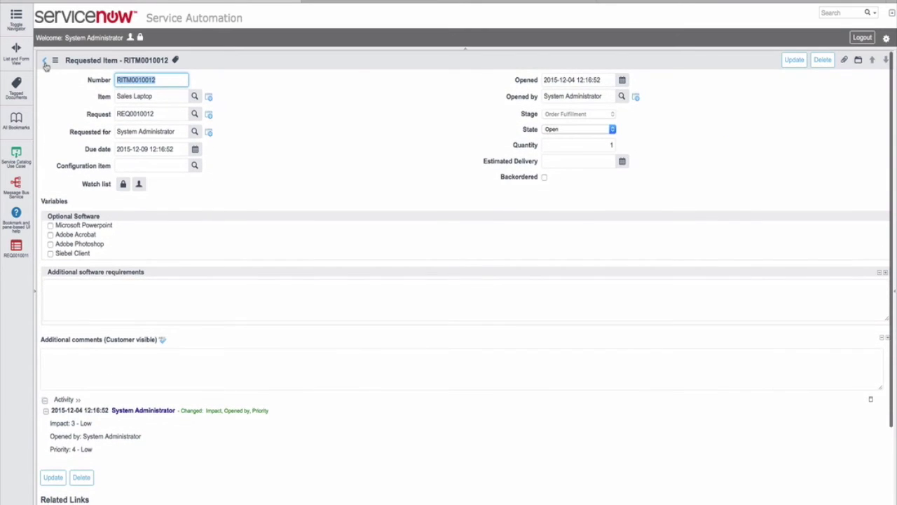
click(44, 61)
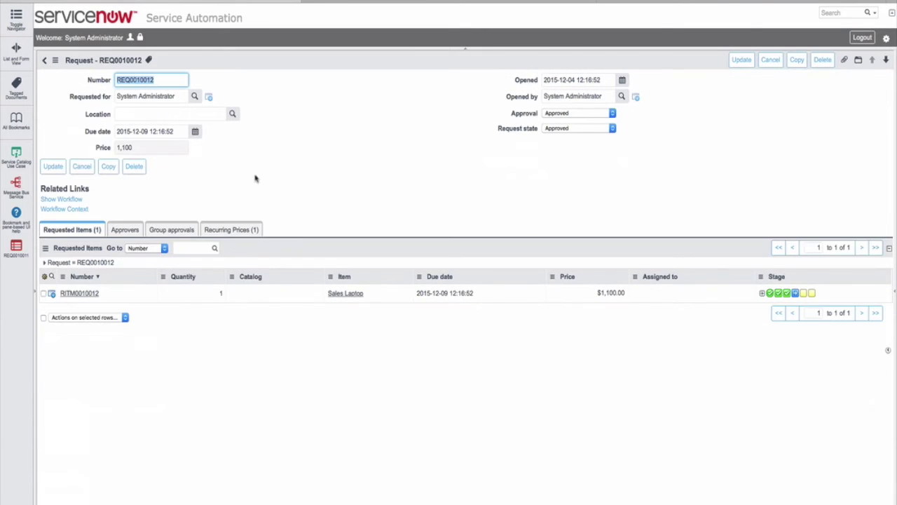
click(762, 293)
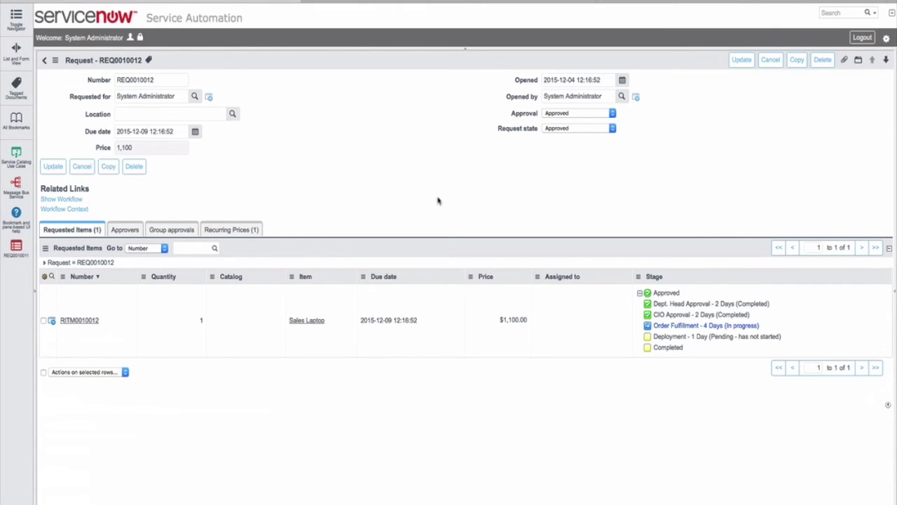
Reload the request to check the laptop's stages, refresh the Service Catalog Item Request workflow diagram, and return to the request.
right_click(406, 62)
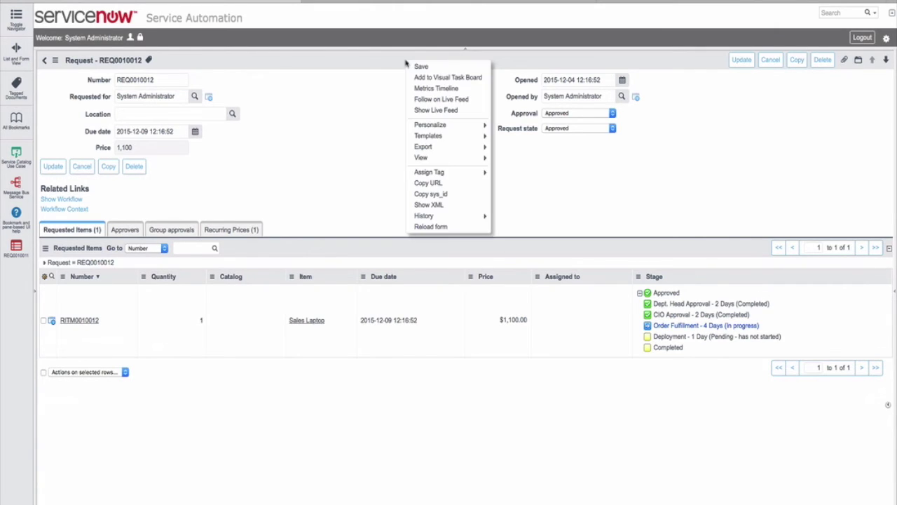
click(431, 226)
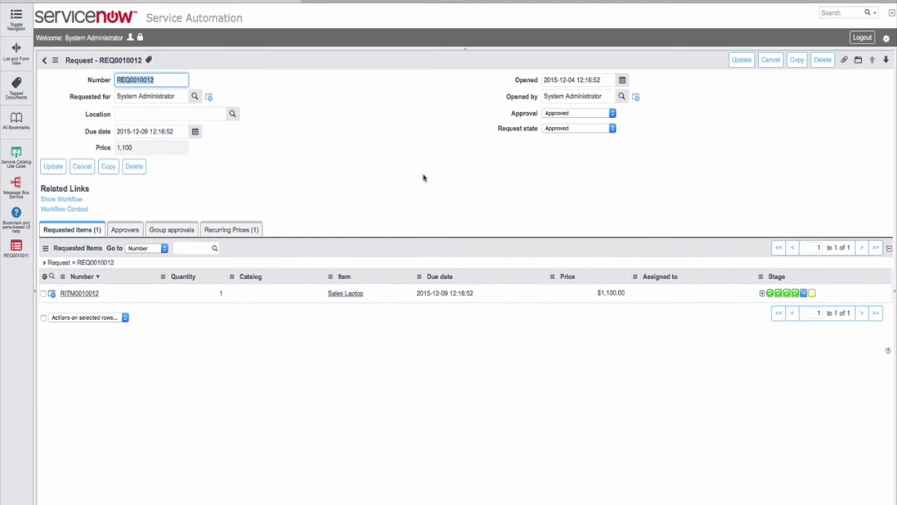
click(762, 293)
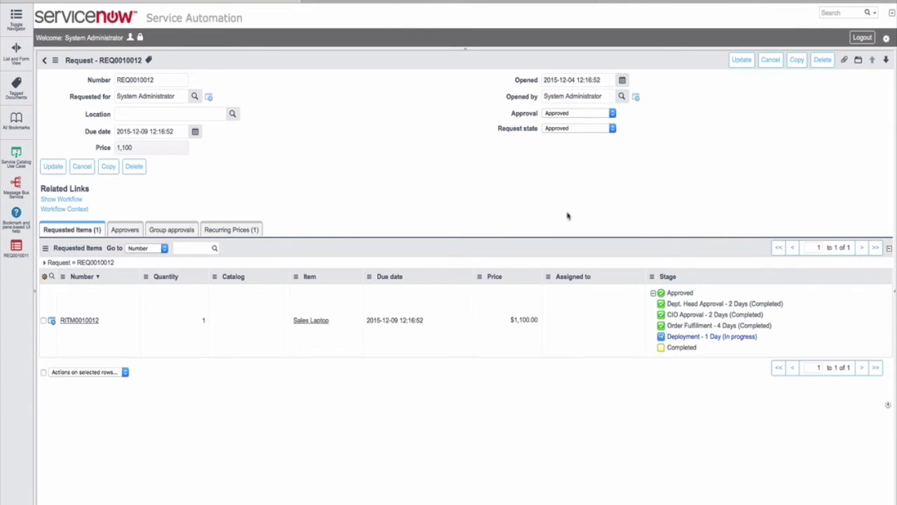
click(470, 2)
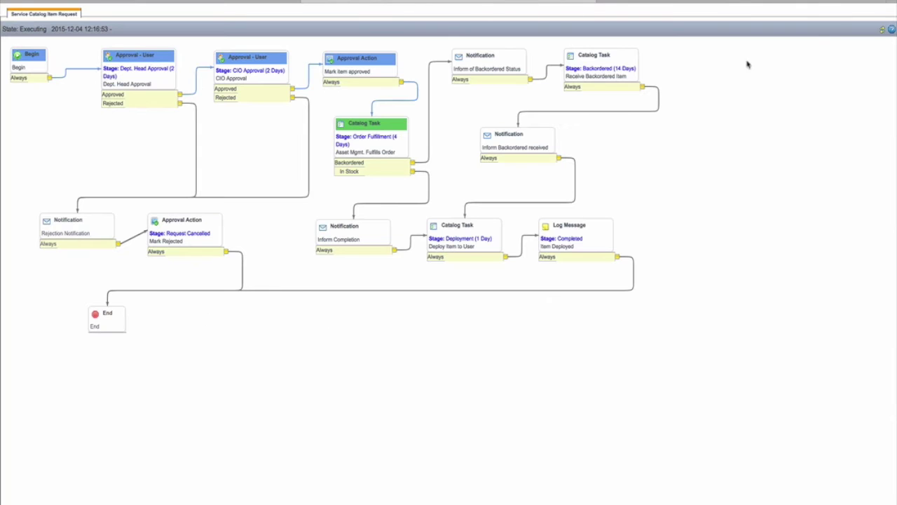
click(883, 30)
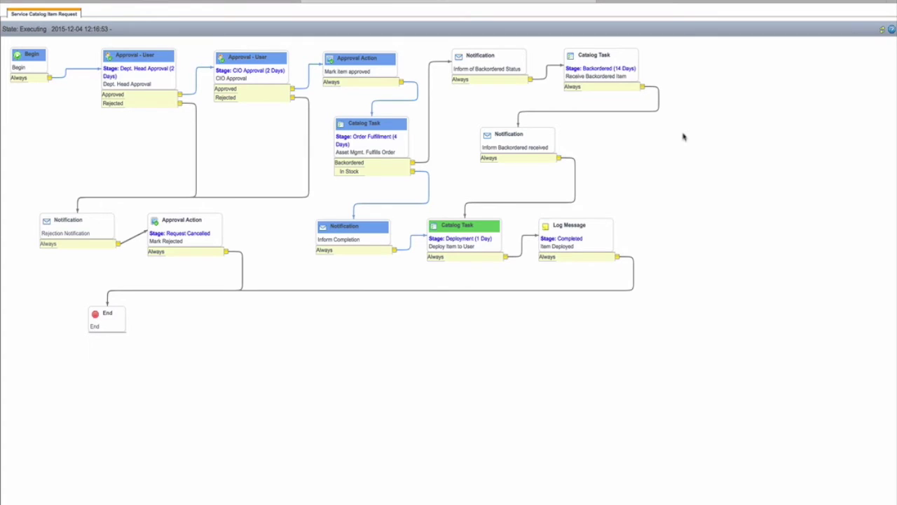
click(191, 3)
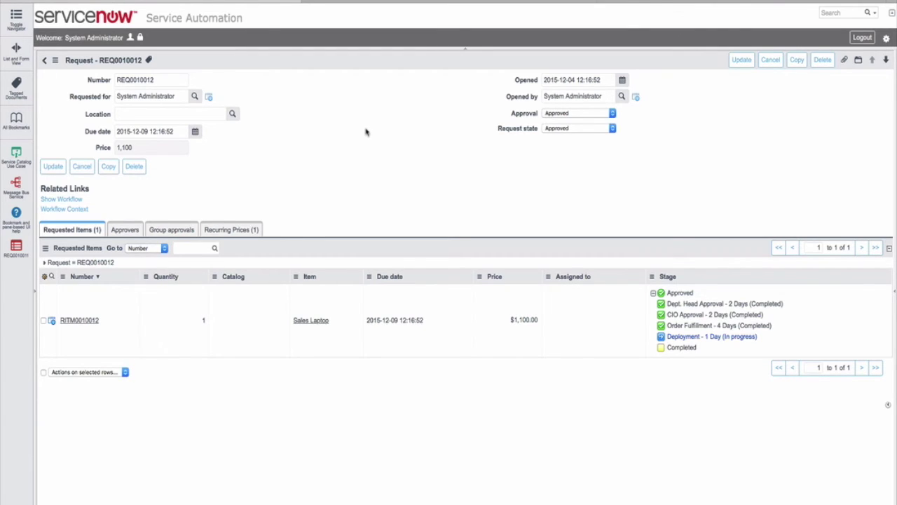
In the green instance, refresh Today's Tasks, preview the requested item of the Field Services task "Please deploy item to the user", and close that task.
click(766, 2)
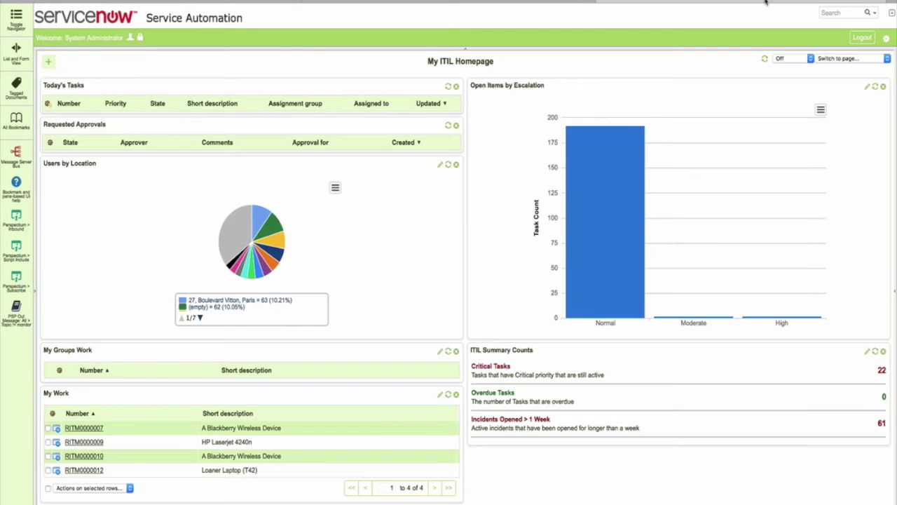
click(448, 87)
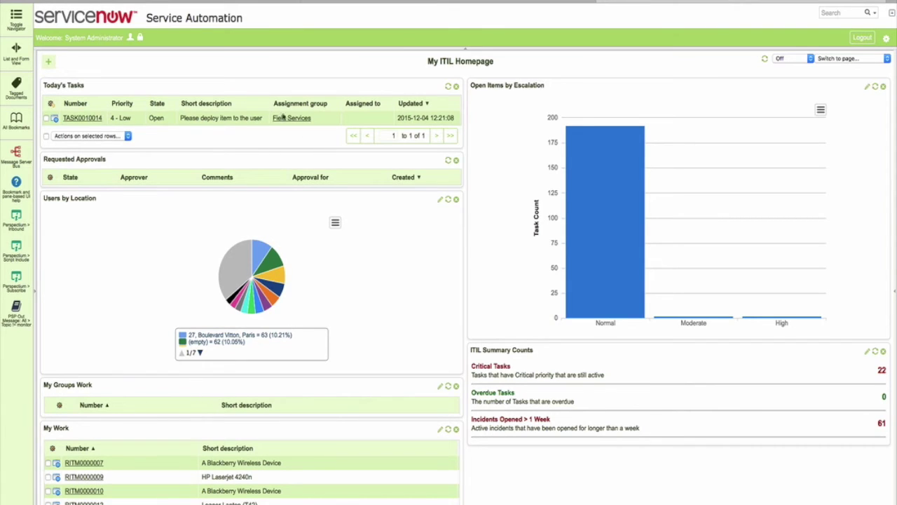
click(82, 118)
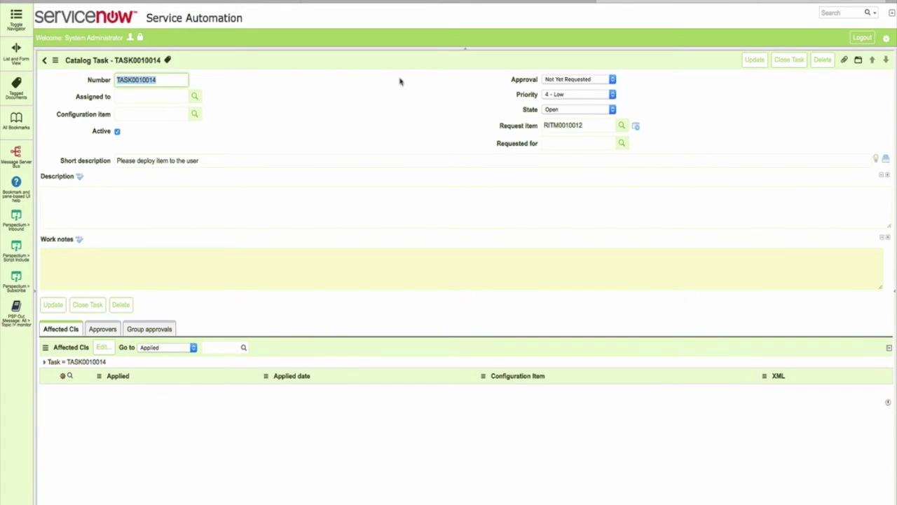
click(639, 128)
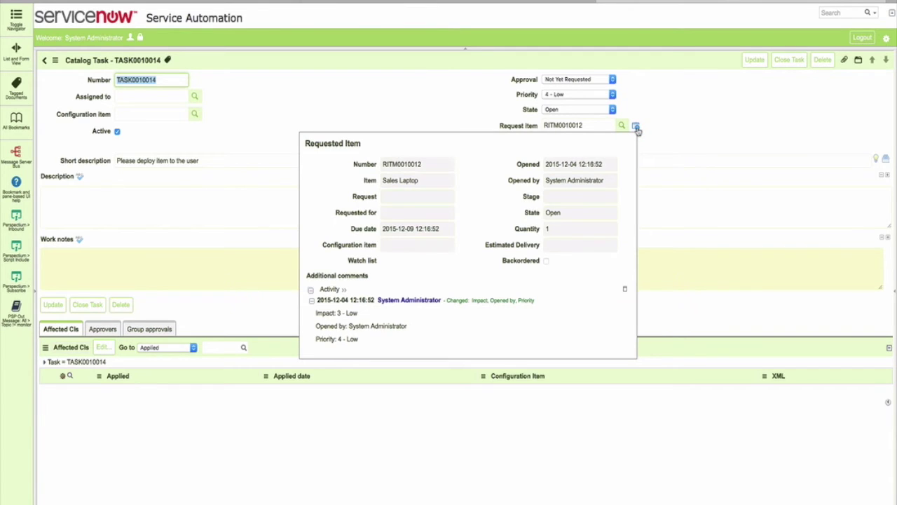
click(789, 62)
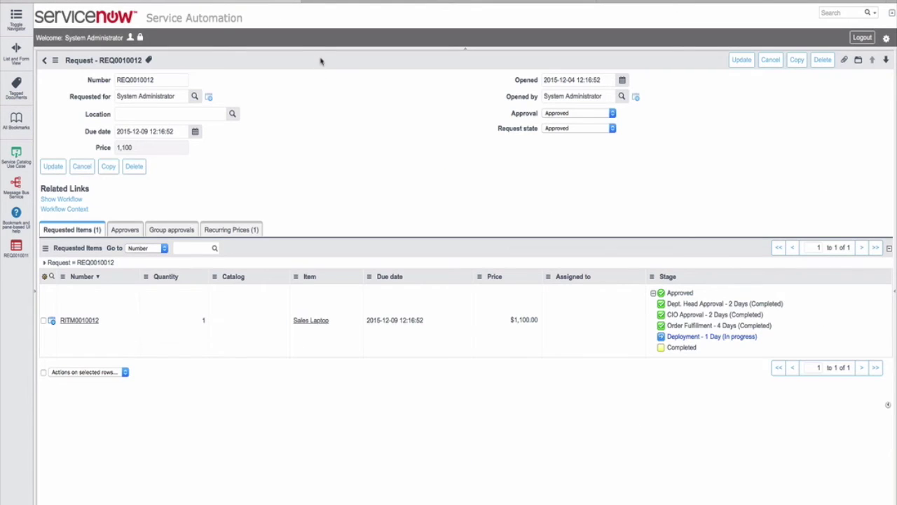
In the ordering instance, reload the request, expand the laptop's stages, and refresh its workflow diagram to check progress after deployment.
right_click(321, 61)
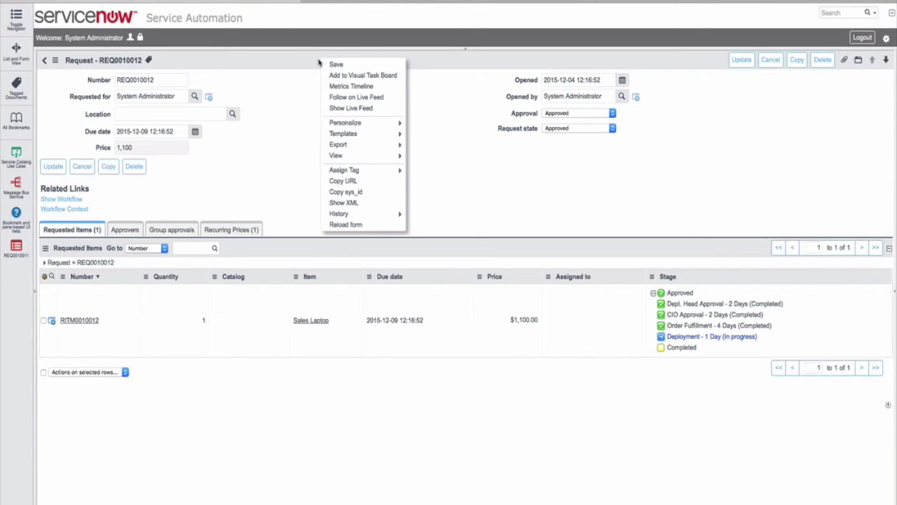
click(303, 62)
right_click(303, 62)
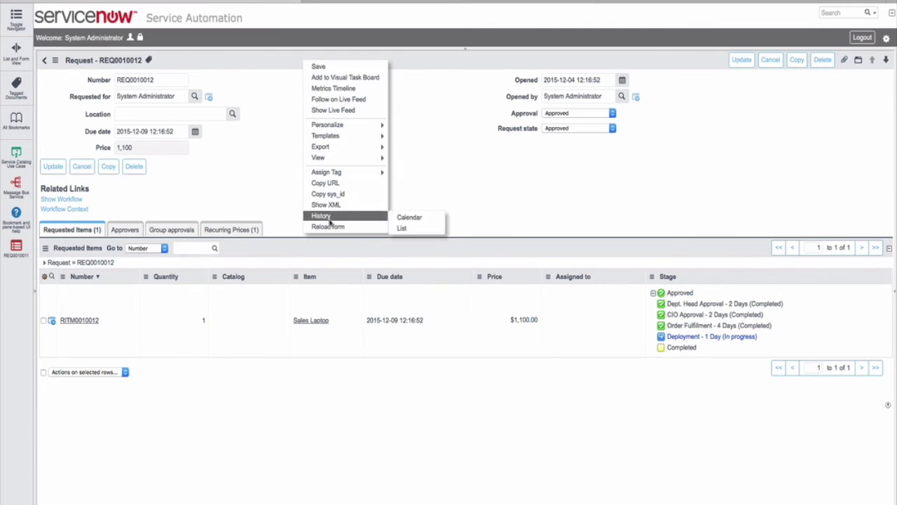
click(328, 227)
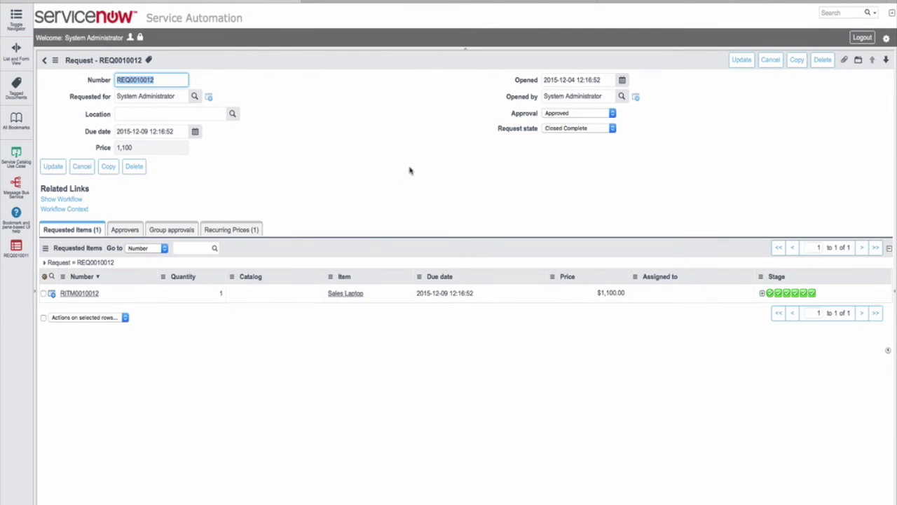
click(762, 293)
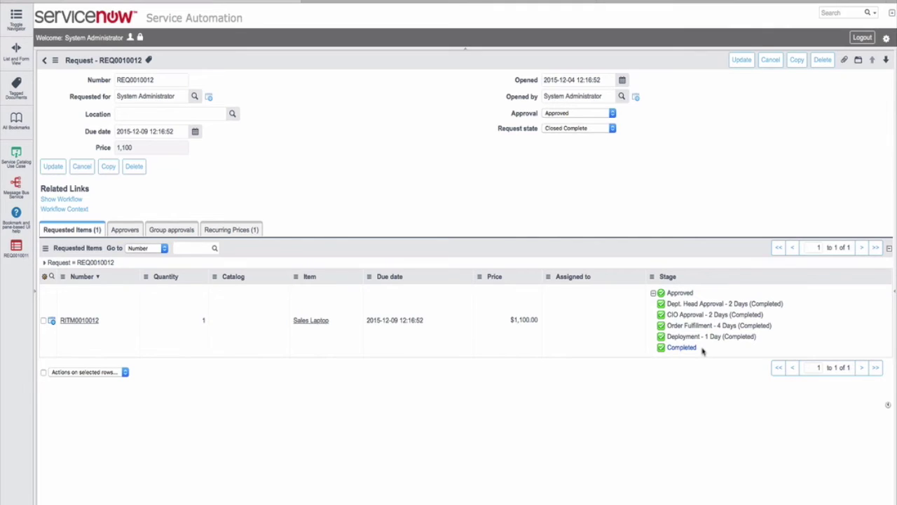
click(560, 0)
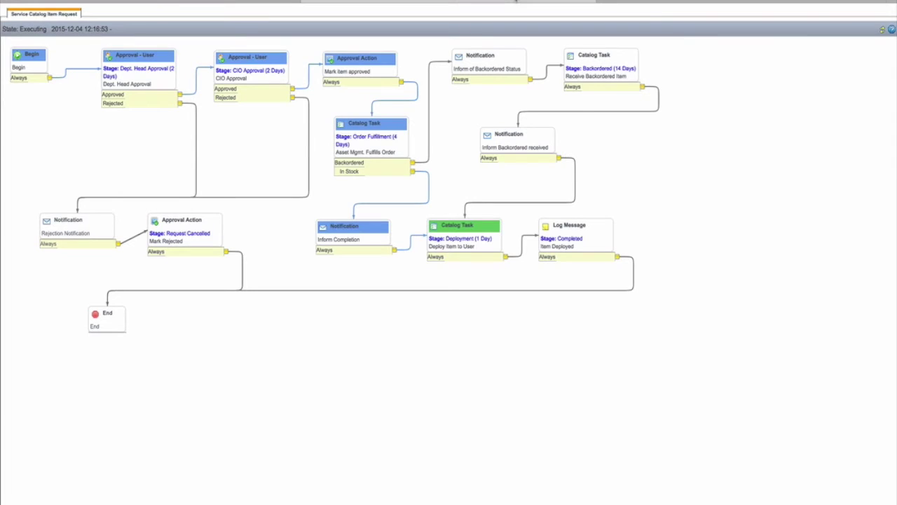
click(881, 29)
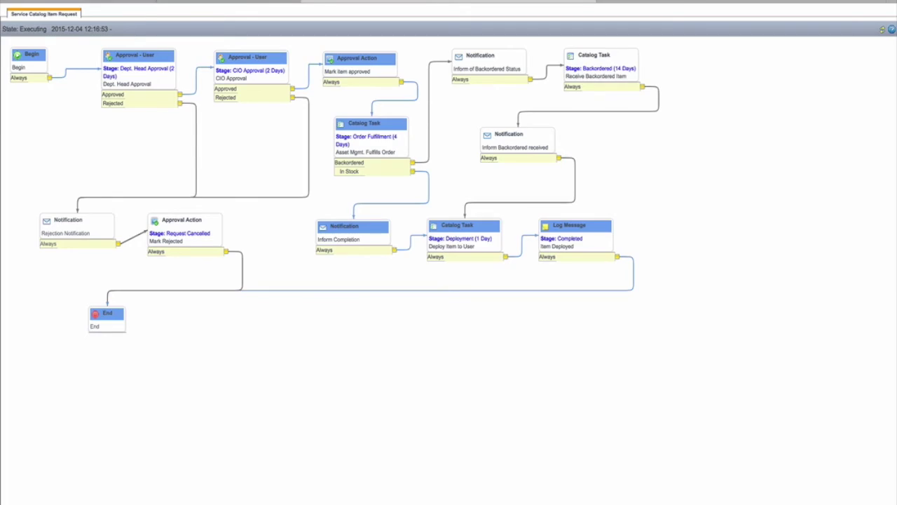
Return to the request, show the navigator, filter it by "my re", and open the My Requests list.
click(218, 1)
click(15, 17)
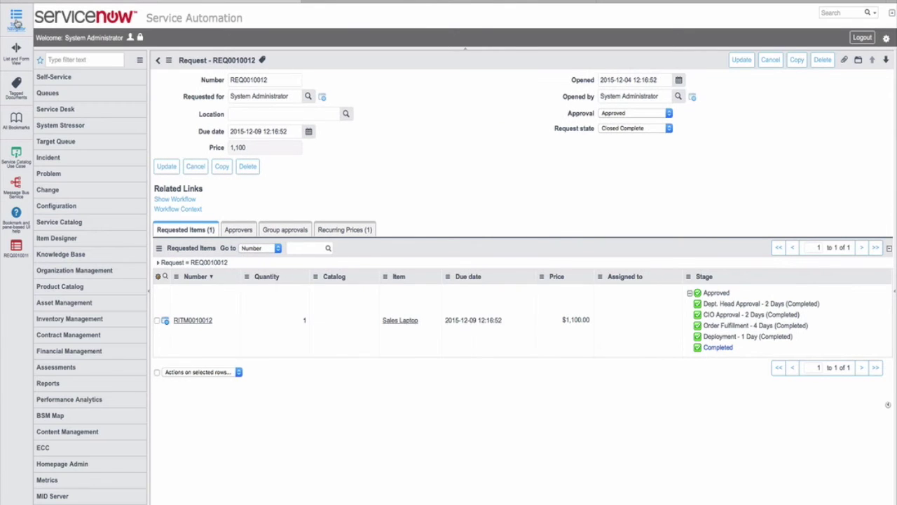
click(71, 59)
text(my re)
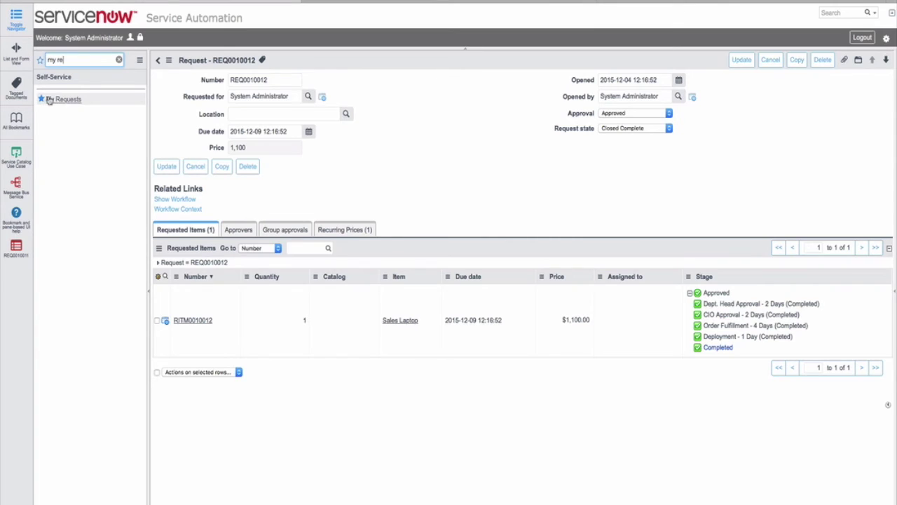
click(45, 99)
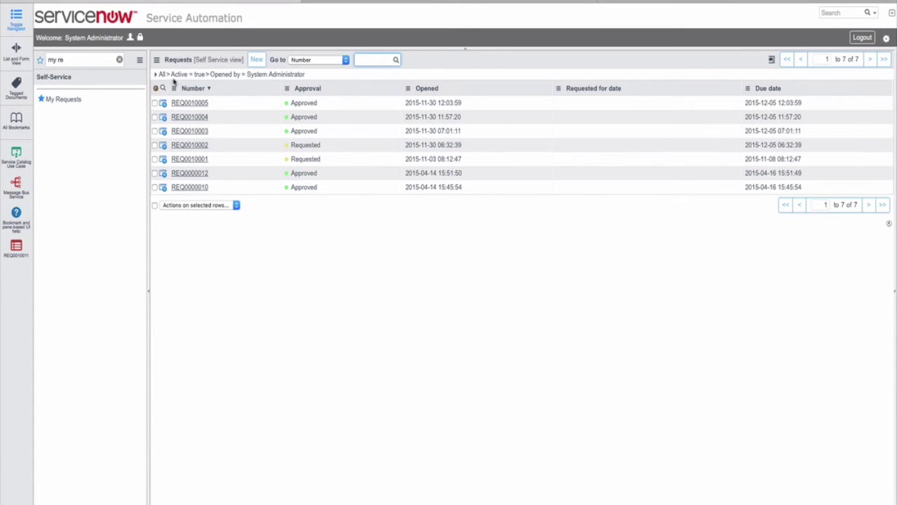
Remove the Active condition from the requests filter, run it, and open the order status of the laptop request.
click(156, 75)
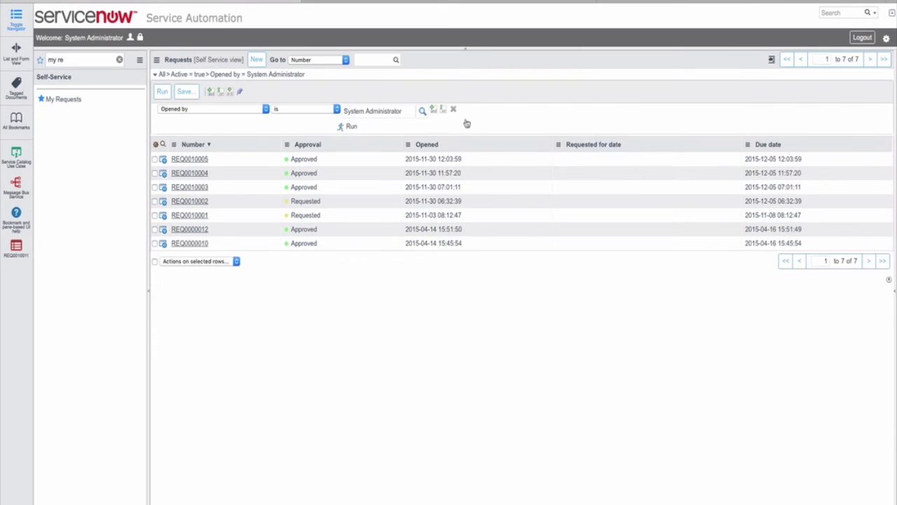
click(347, 127)
click(196, 105)
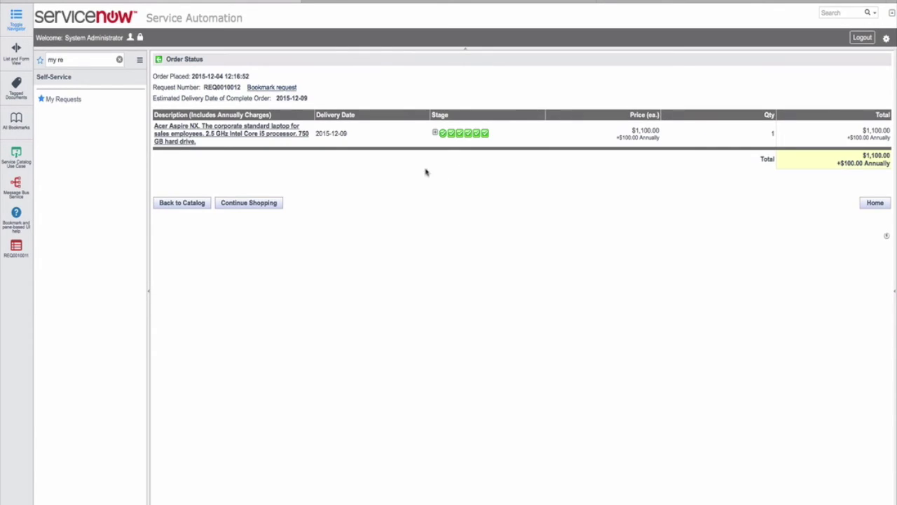
Expand the ordered laptop's stages in the order status, and display the Service Catalog Use Case diagram.
click(435, 132)
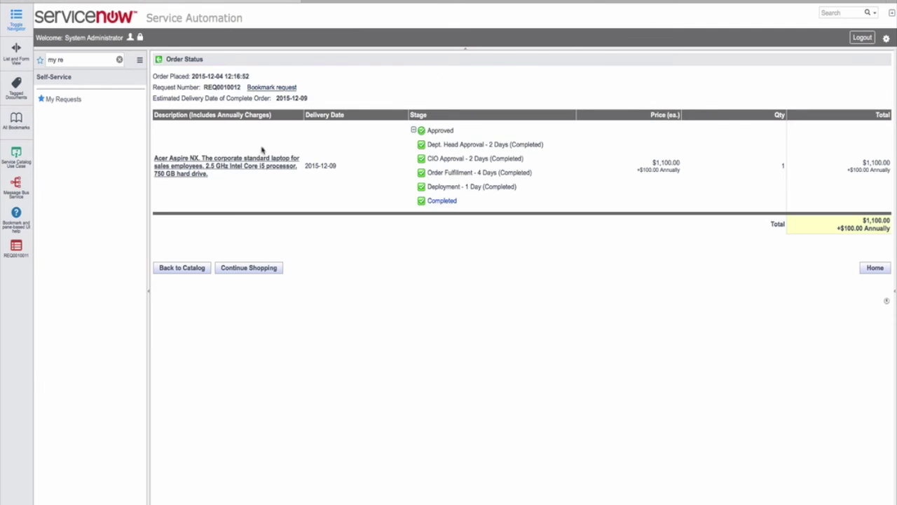
click(12, 158)
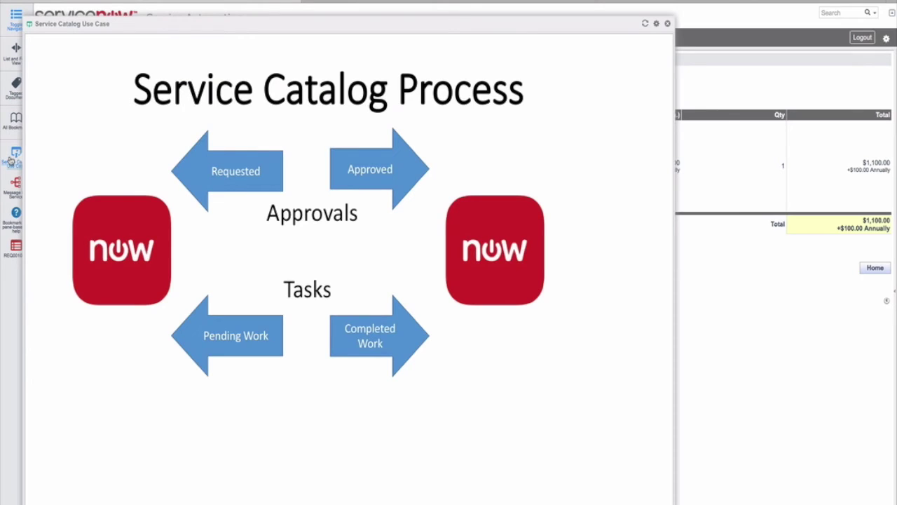
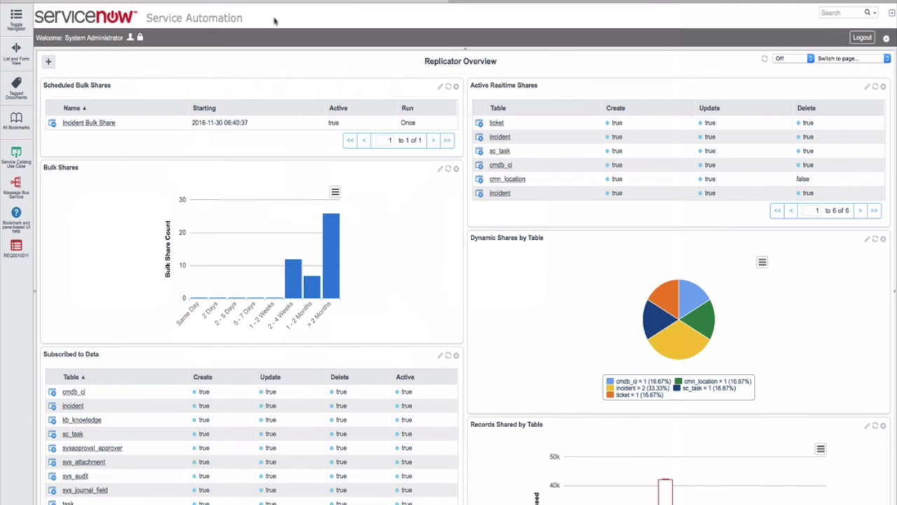
Show the navigator from the Replicator Overview, filter it by "perspectium", and open the Replicator's Dynamic Share configurations.
click(17, 19)
click(59, 59)
text(perspe)
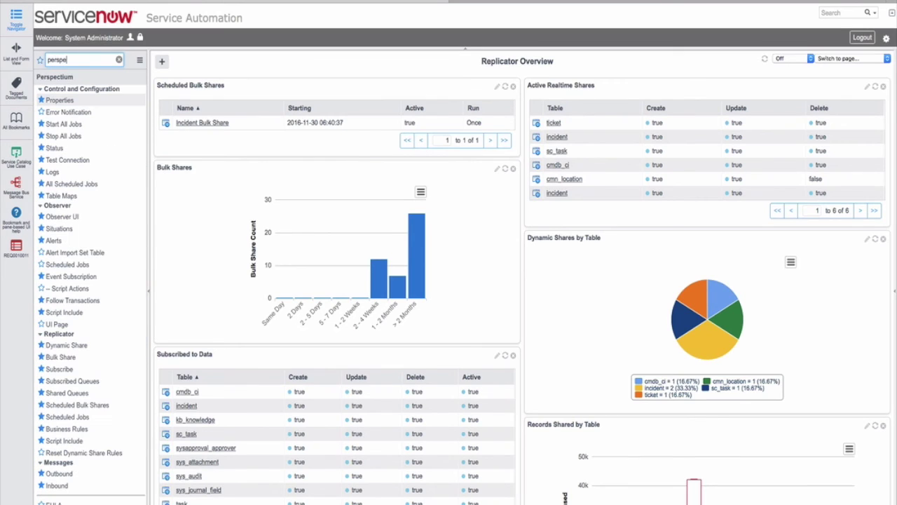
text(ctivm)
click(64, 346)
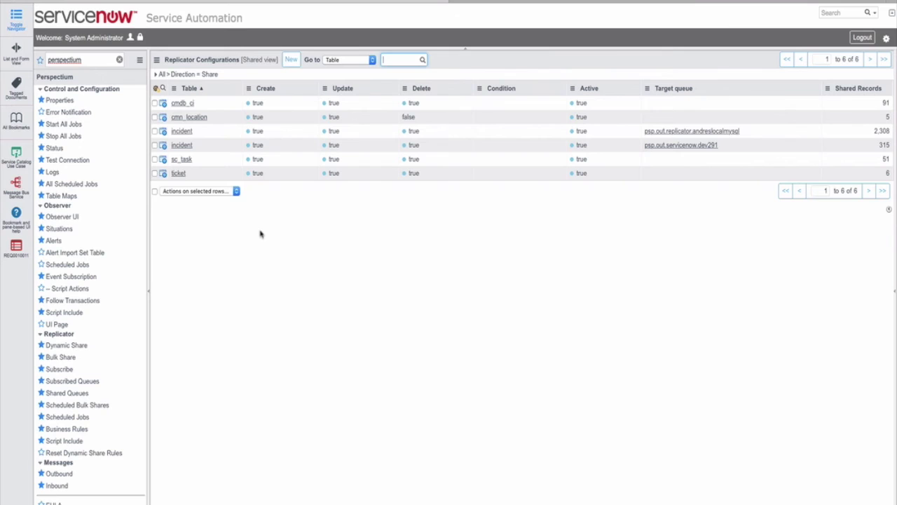
Start a new dynamic share configuration for the Approval [sysapproval_approver] table and mark it active.
click(291, 62)
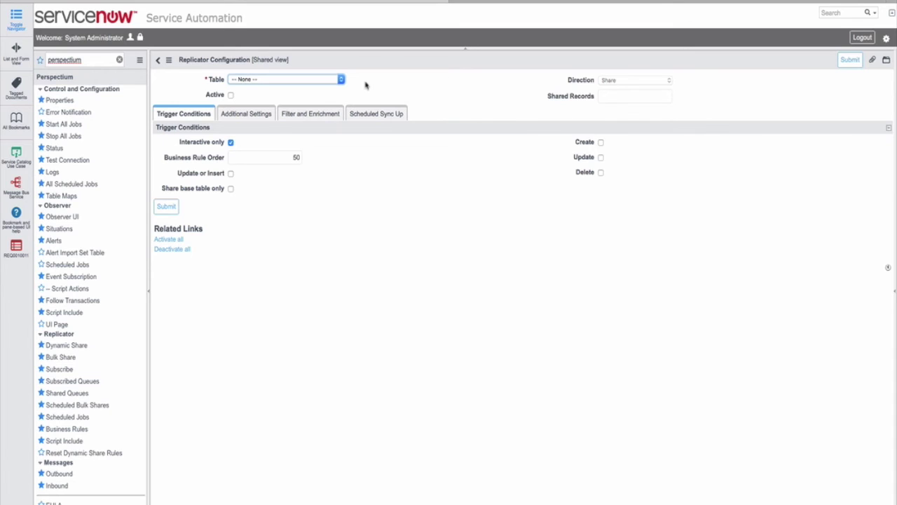
click(342, 80)
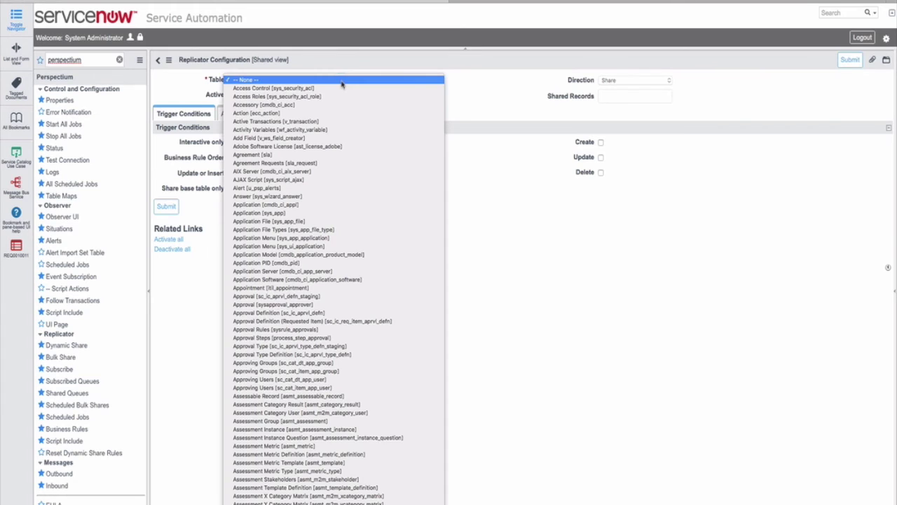
text(approval_approver])
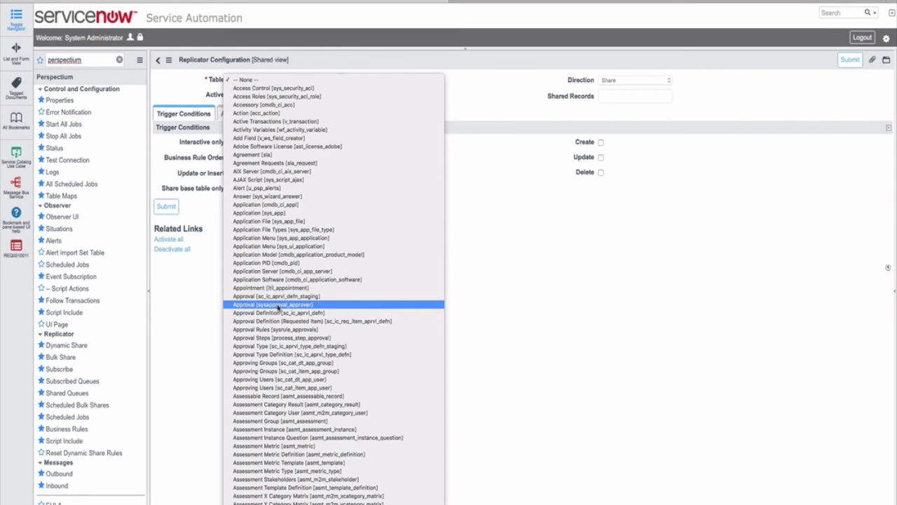
click(277, 306)
click(231, 95)
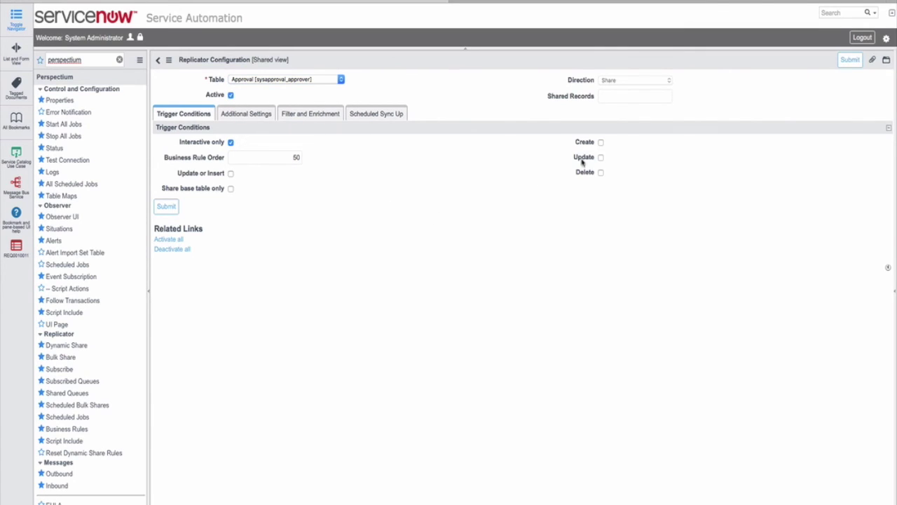
Make the approval share trigger on create, update and delete, and turn off its Interactive only option.
click(601, 143)
click(601, 158)
click(601, 173)
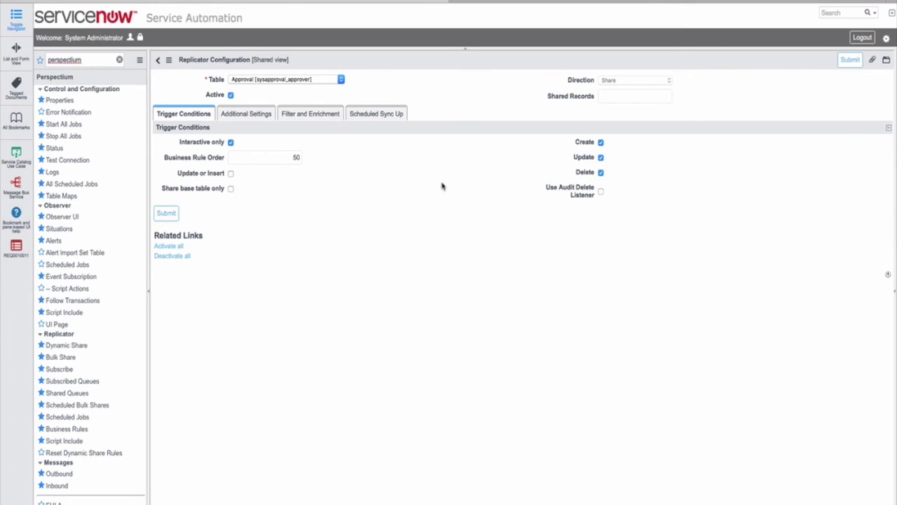
click(231, 143)
Include referenced field records in the approval share's additional settings and save the configuration without leaving the form.
click(247, 117)
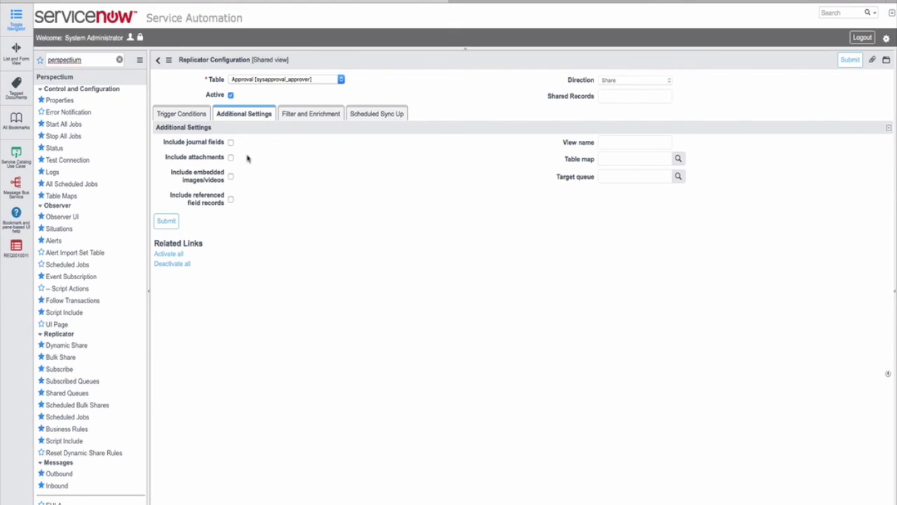
click(230, 201)
right_click(398, 61)
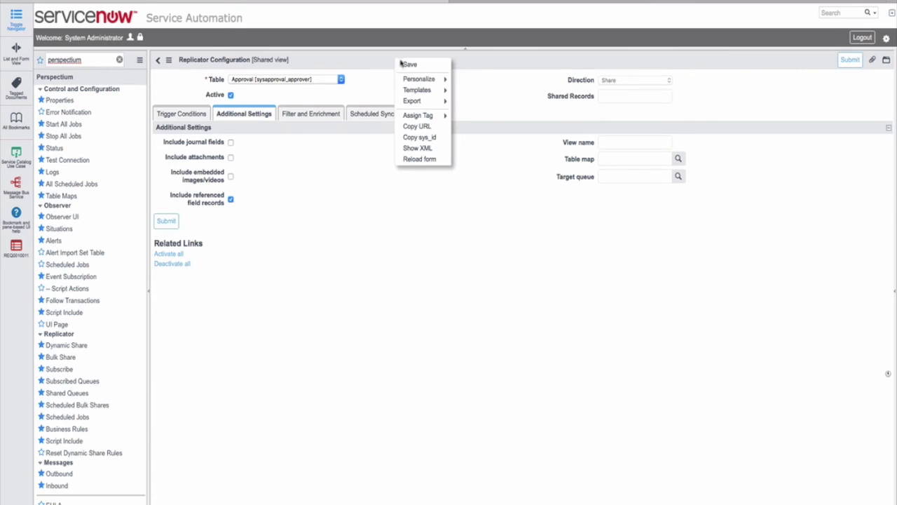
click(403, 63)
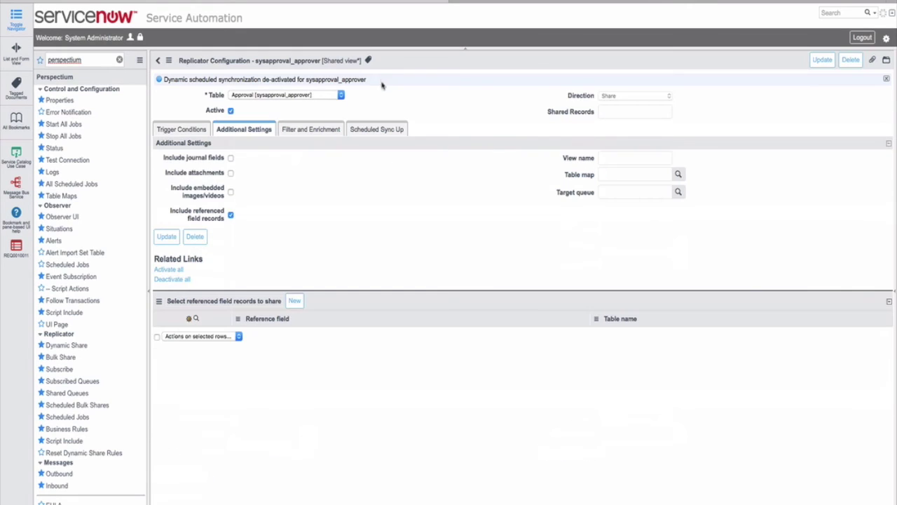
Add Approval for as a referenced field to share with the approvals, and update the share configuration.
click(294, 300)
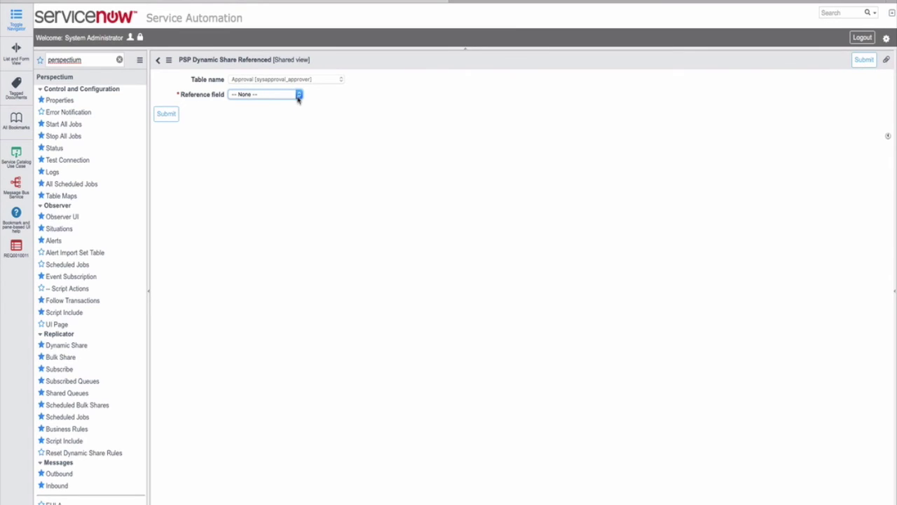
click(297, 96)
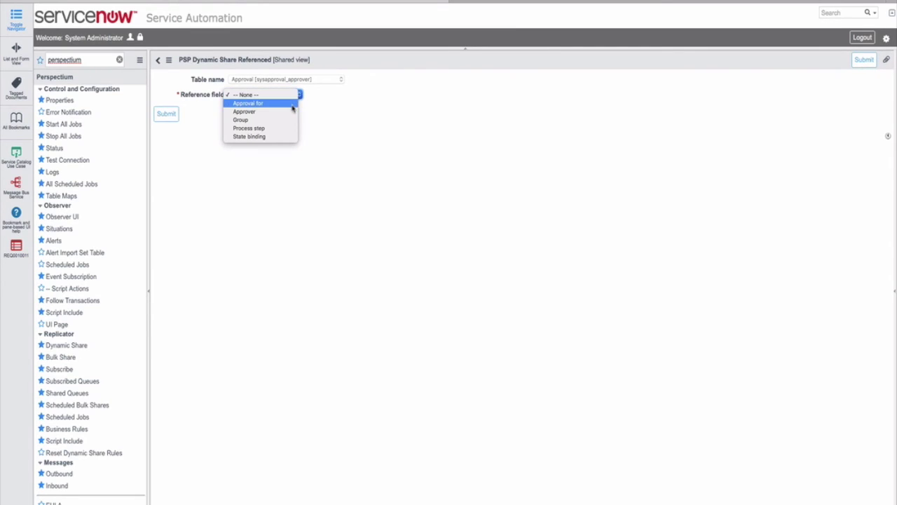
click(293, 105)
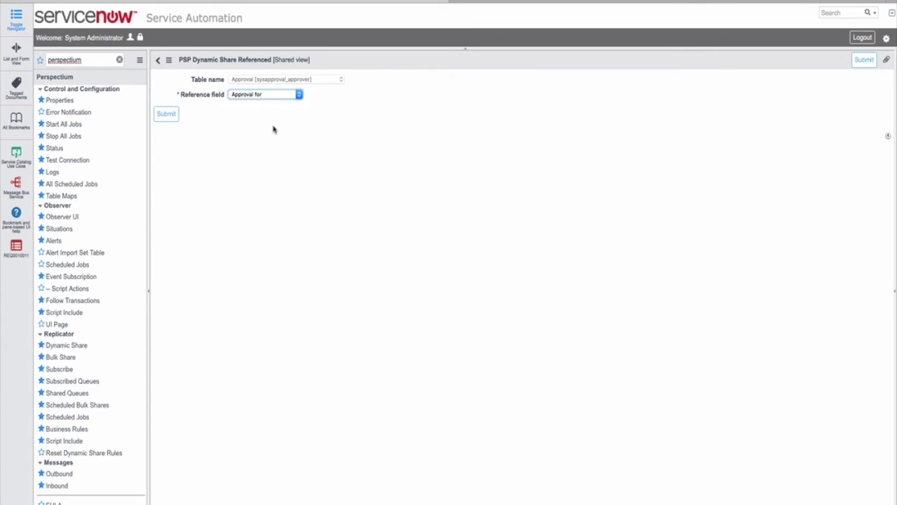
click(166, 115)
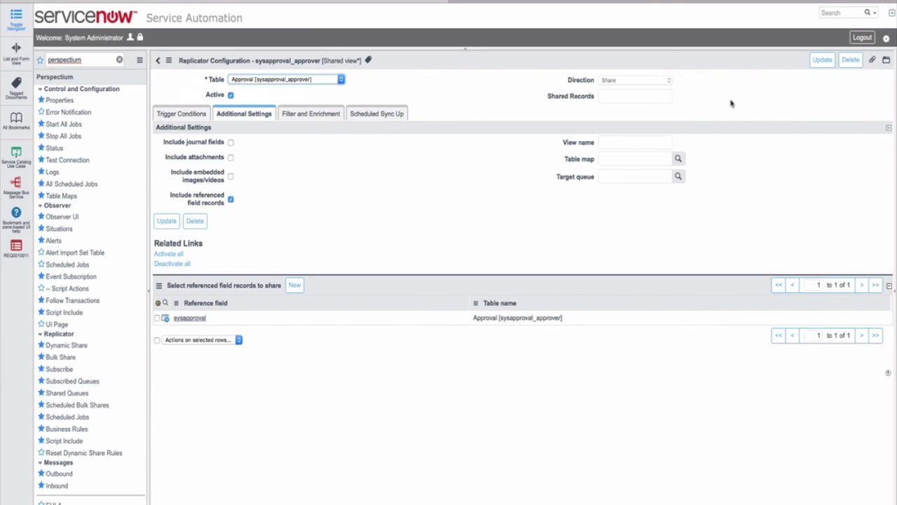
click(822, 60)
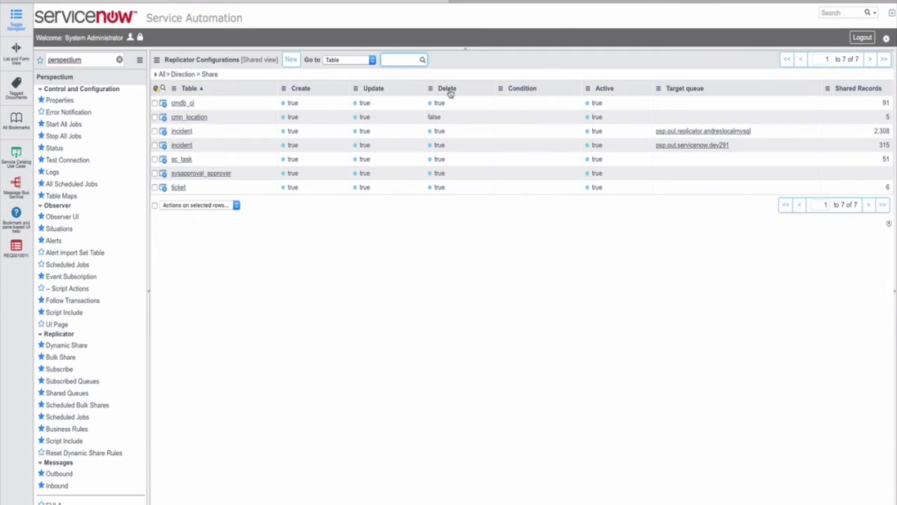
Clear the navigator filter, switch to the green-themed instance, filter its navigator by "perspectium", and open the Replicator's Subscribe configurations.
click(119, 60)
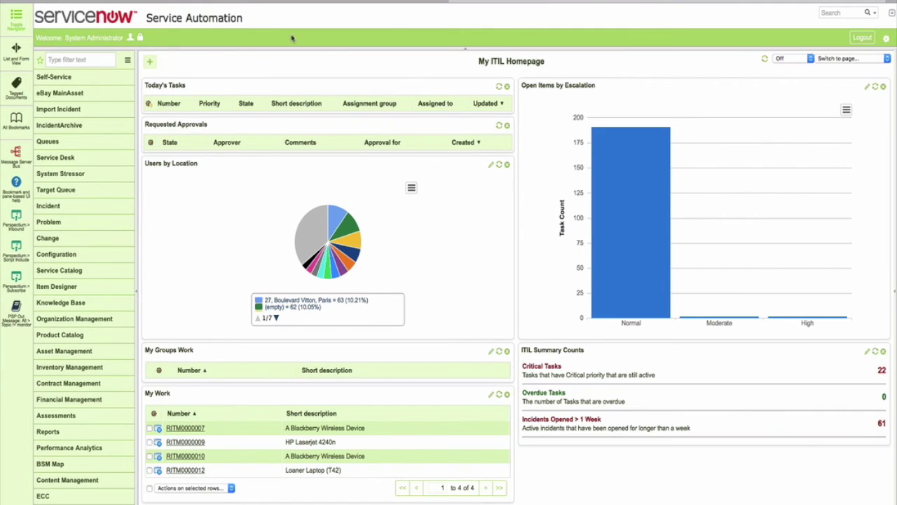
click(90, 59)
text(perspectiu)
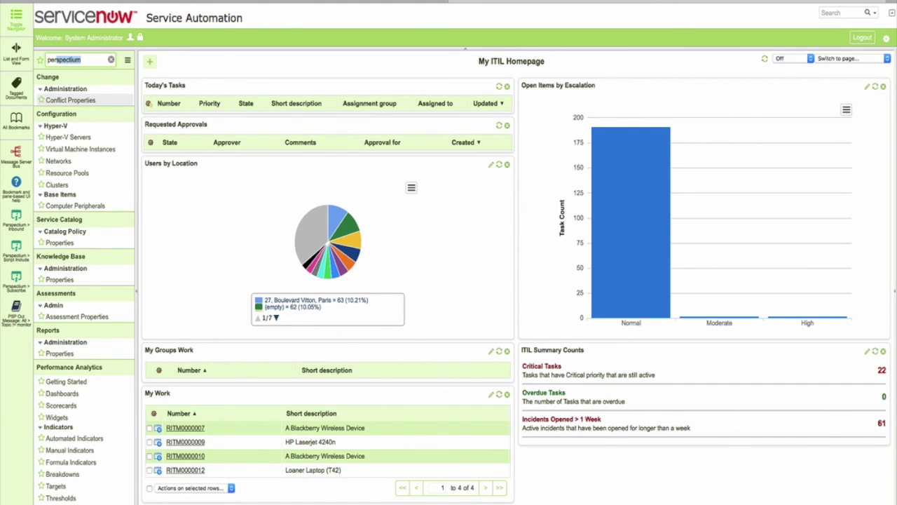
text(m)
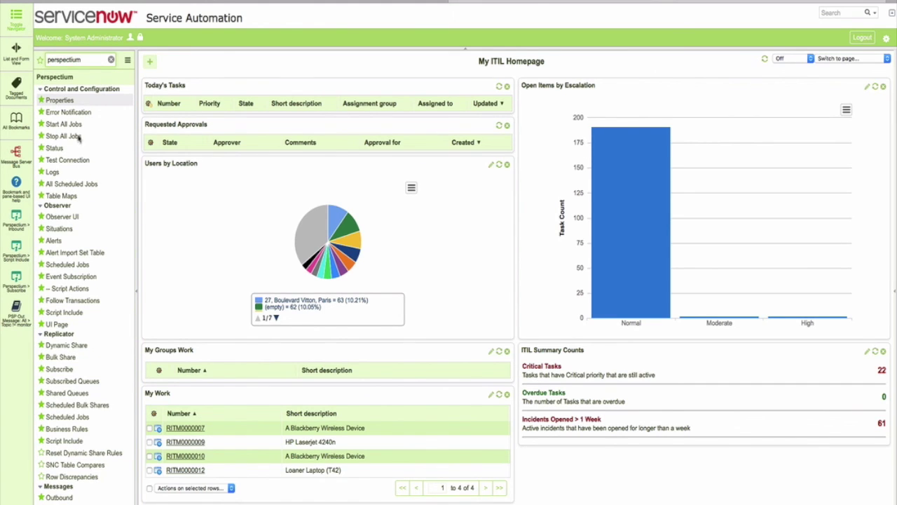
click(60, 371)
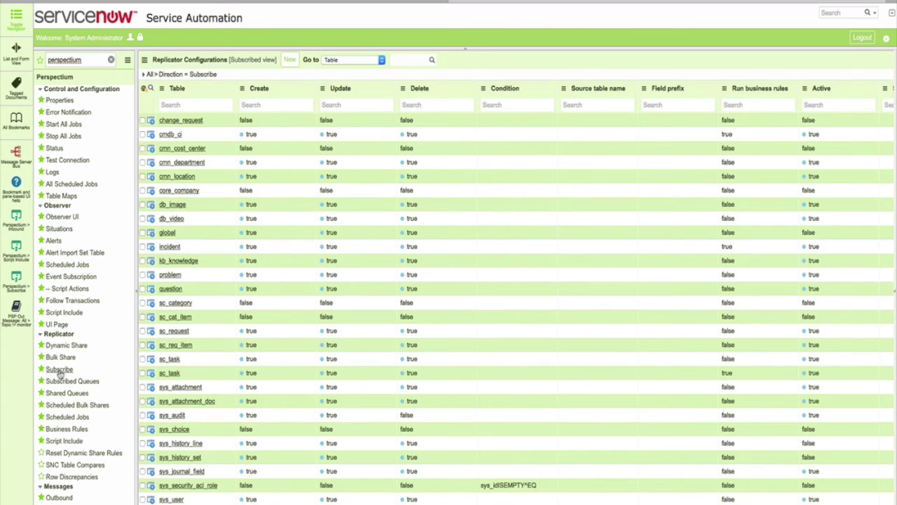
Start a new subscribe configuration for the Approval [sysapproval_approver] table, make it active, and enable Run business rules.
click(290, 62)
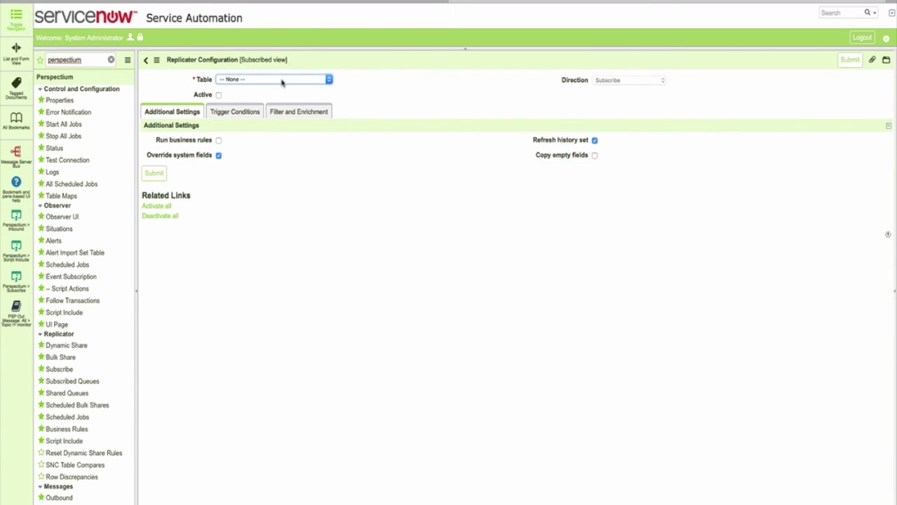
click(282, 79)
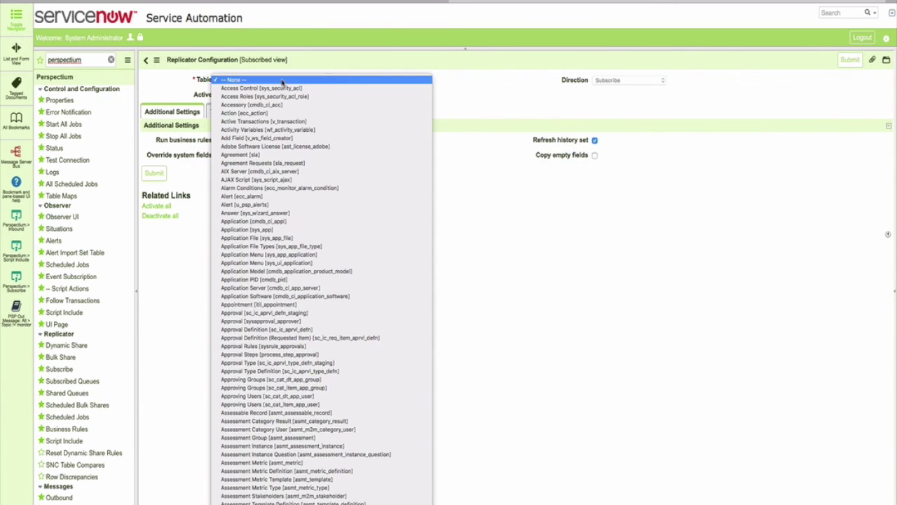
text(appr)
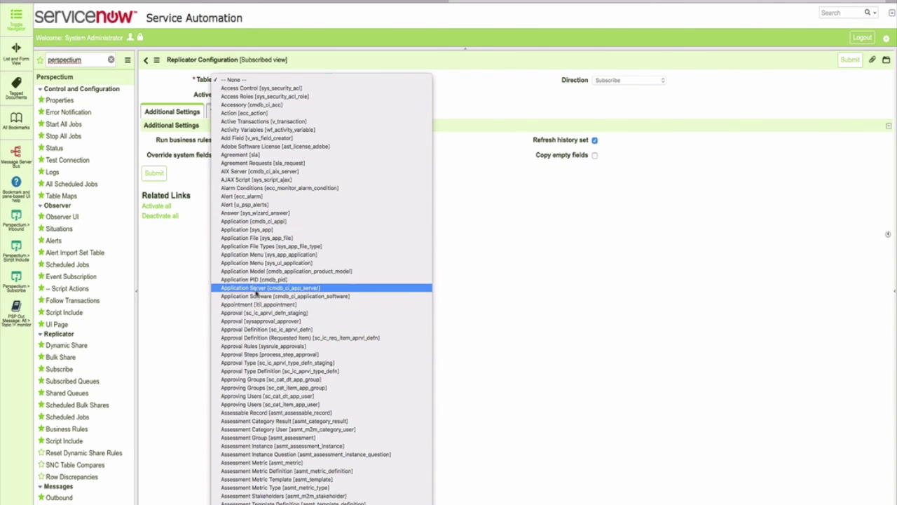
click(257, 321)
click(218, 95)
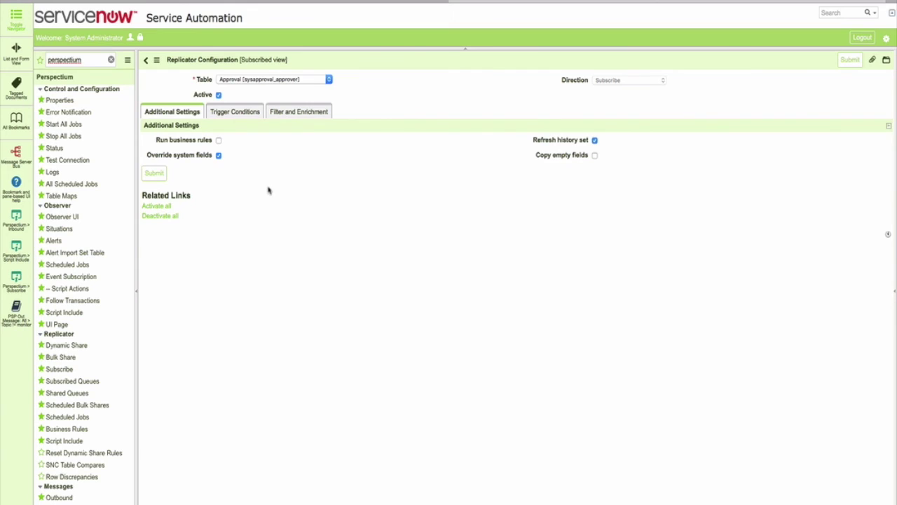
click(218, 140)
Set the approval subscription's trigger conditions to create, update and delete.
click(234, 114)
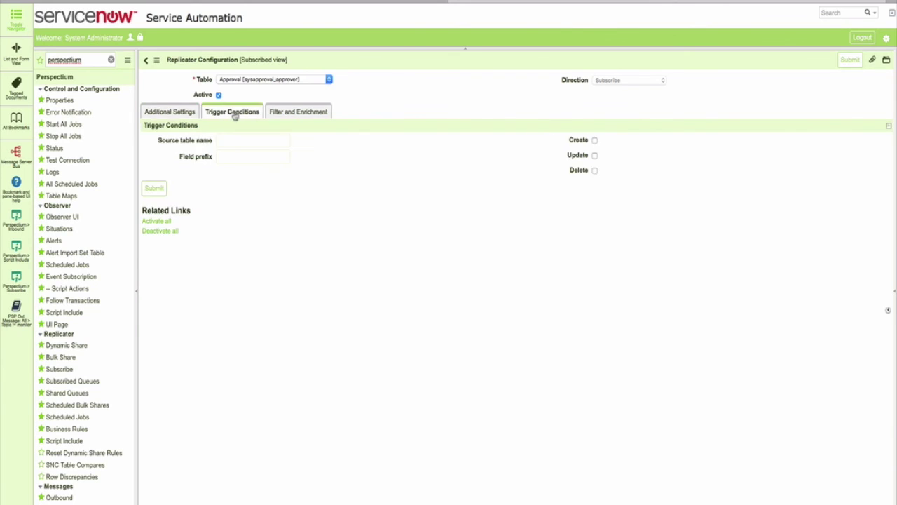
click(595, 140)
click(595, 155)
click(594, 171)
Review the condition fields available for filtering the approval subscription, and submit it without a condition.
click(309, 113)
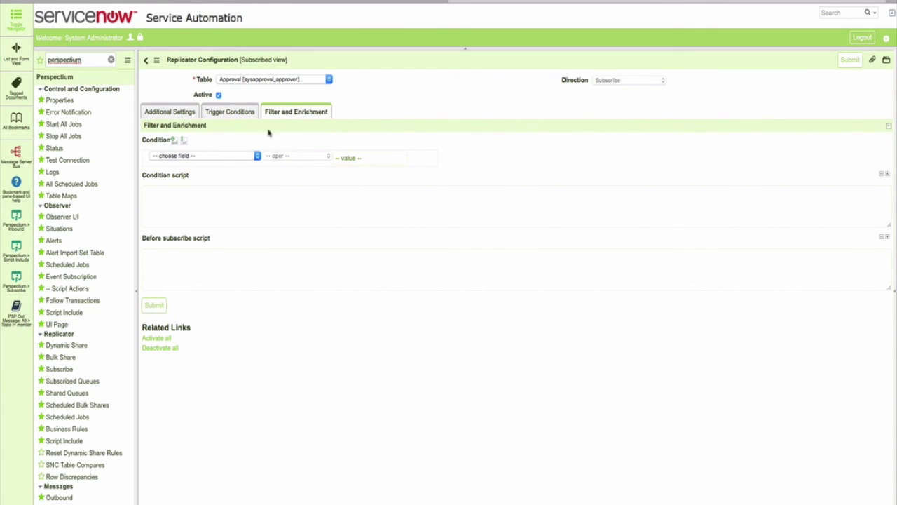
click(257, 156)
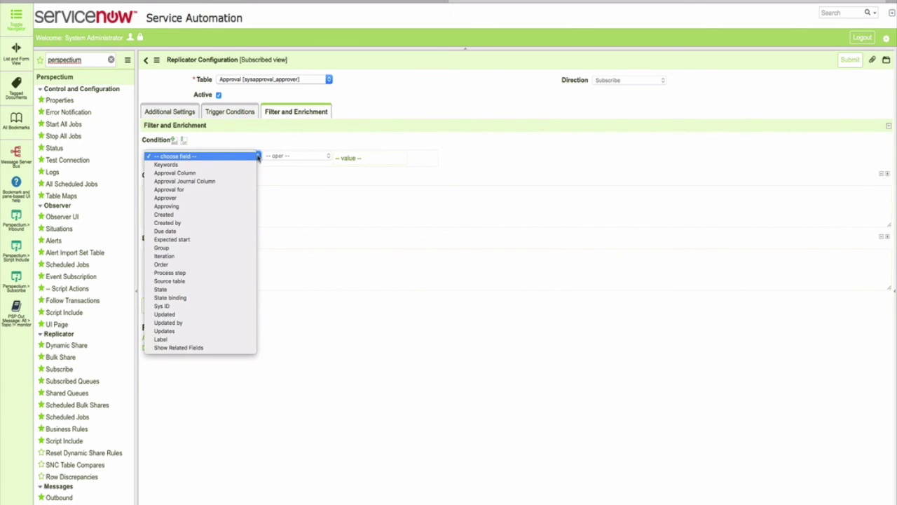
click(293, 144)
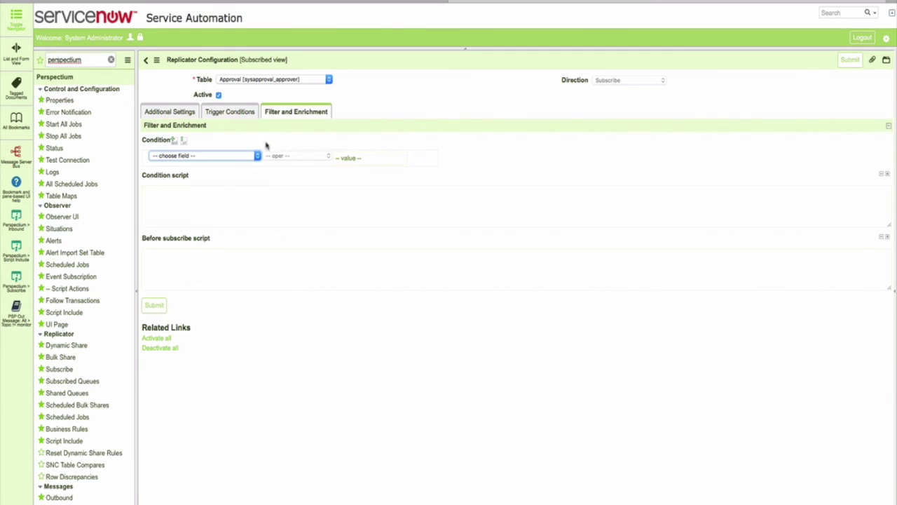
click(155, 306)
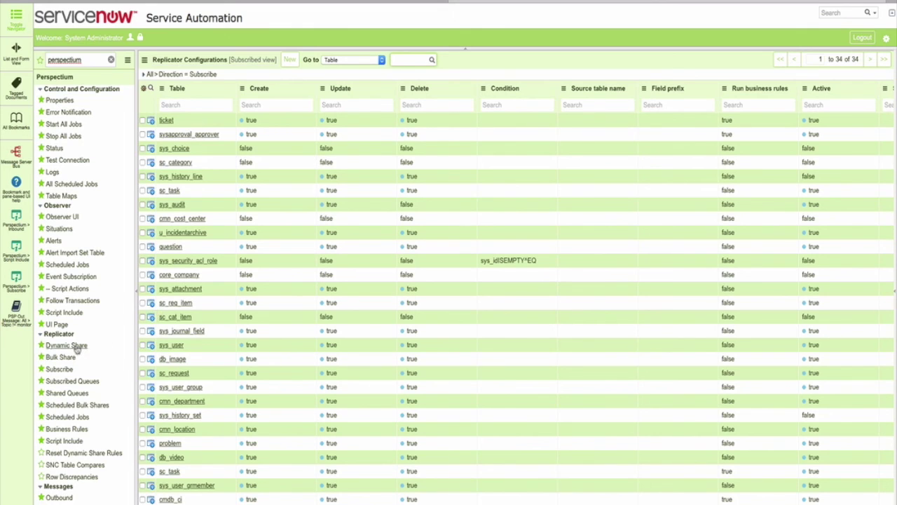
Open the sysapproval_approver entry among this instance's dynamic shares, review its trigger conditions, and update it without changes.
click(77, 348)
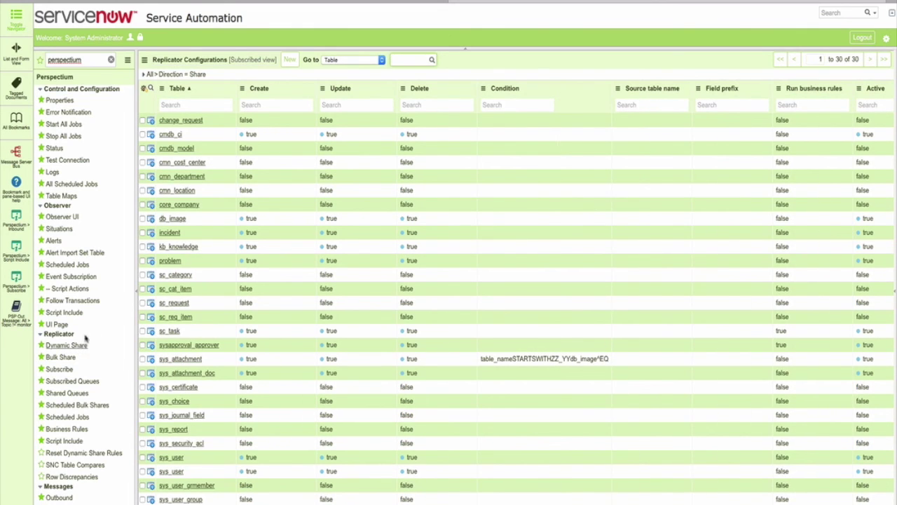
click(179, 347)
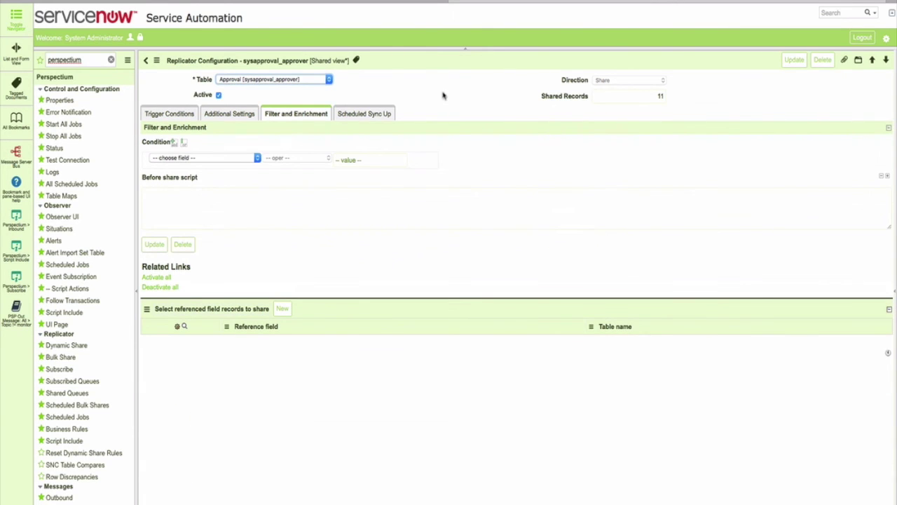
click(159, 116)
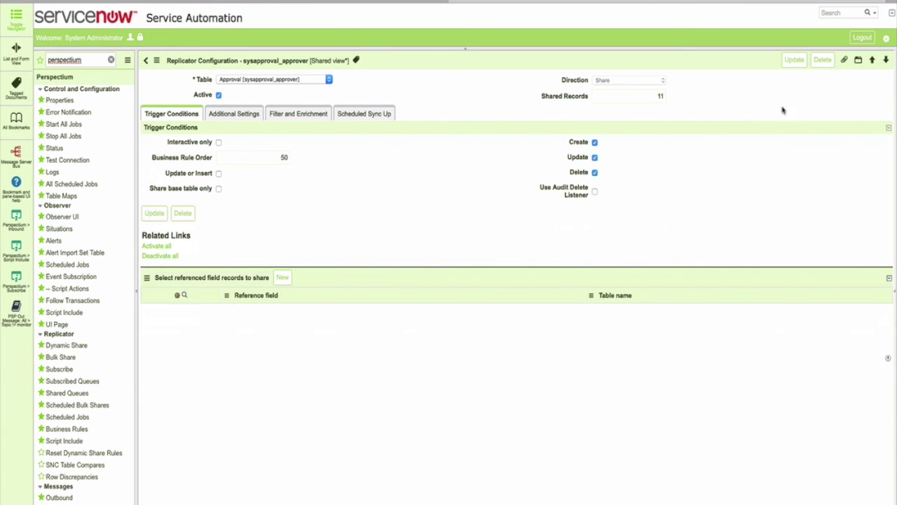
click(794, 60)
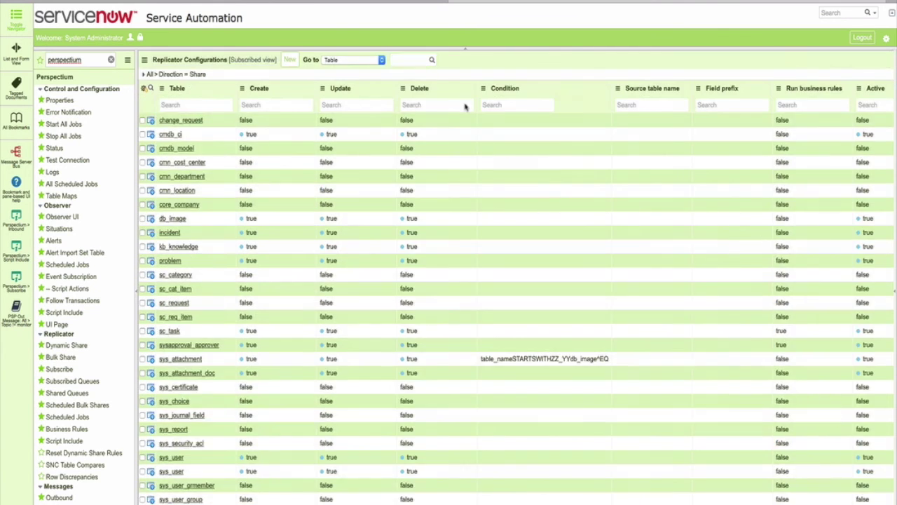
Clear the green-themed instance's navigator filter, return to its homepage, and hide the navigator.
click(110, 62)
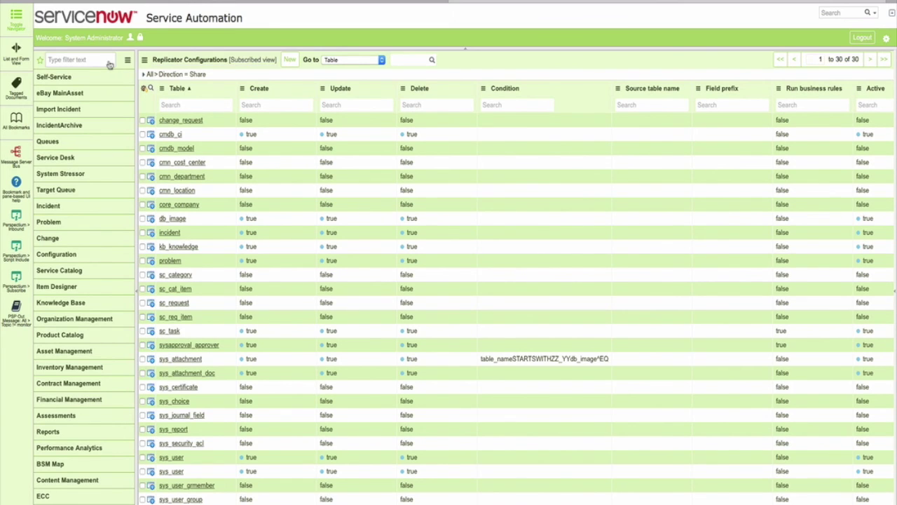
click(887, 40)
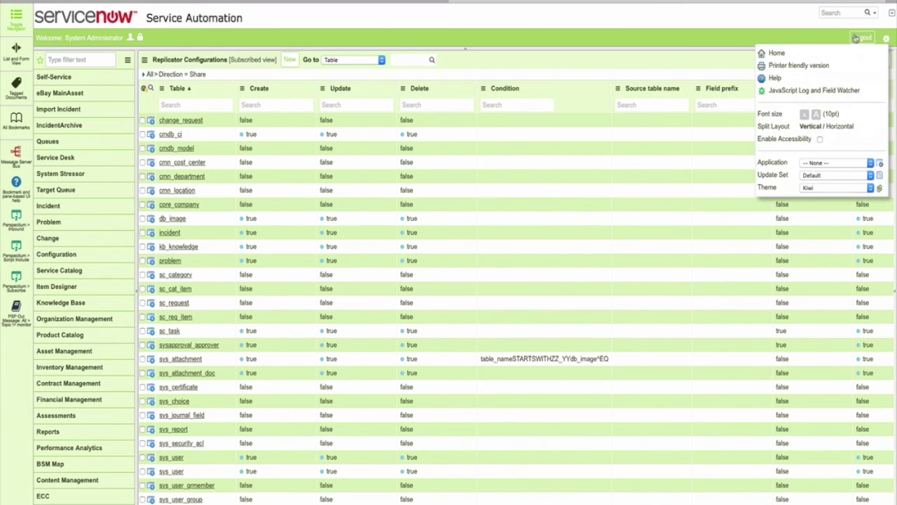
click(784, 55)
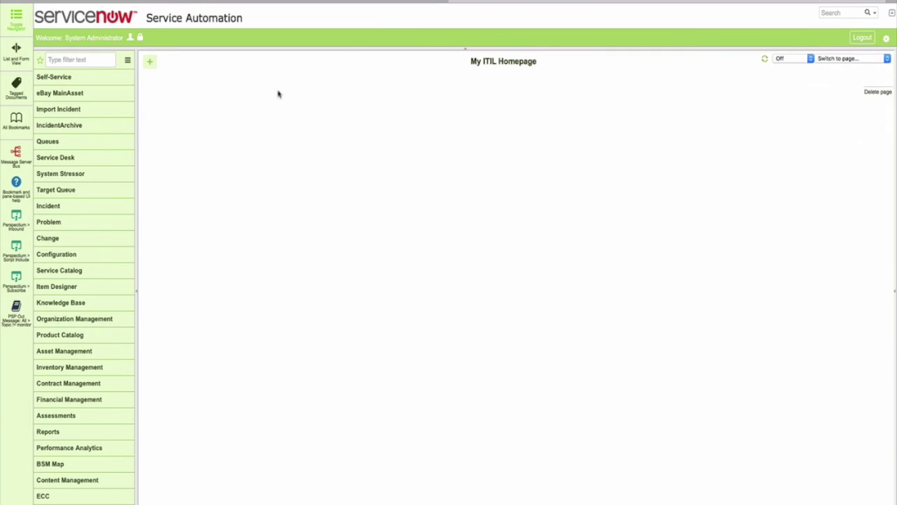
click(18, 19)
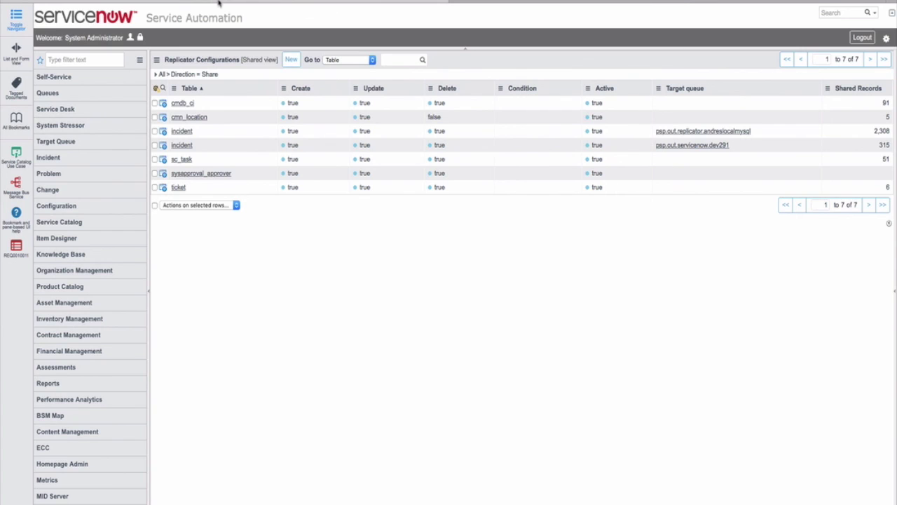
Switch back to the grey-themed instance and filter its navigator by "catalog".
click(94, 60)
text(catalog)
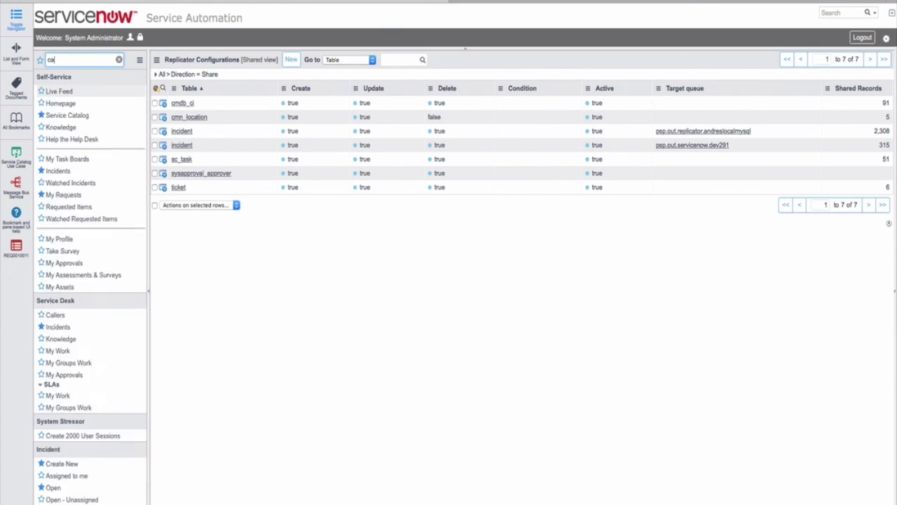